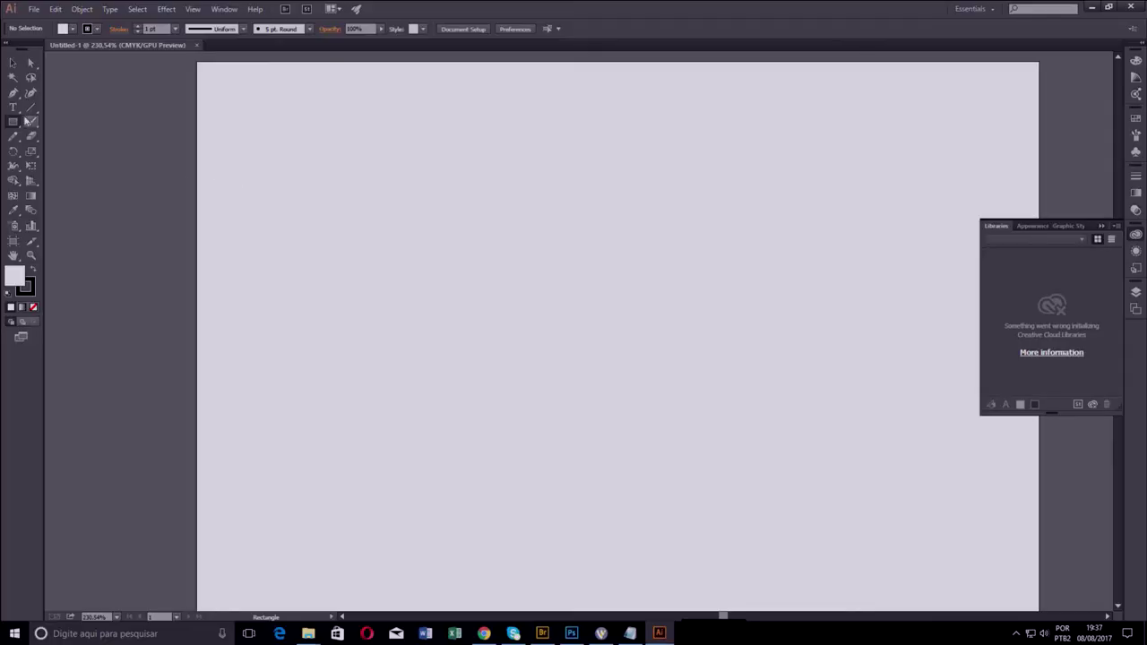
Set the fill to CMYK Blue and the stroke to [None] in the control bar
{"action": "left_click", "coordinate": [72, 30]}
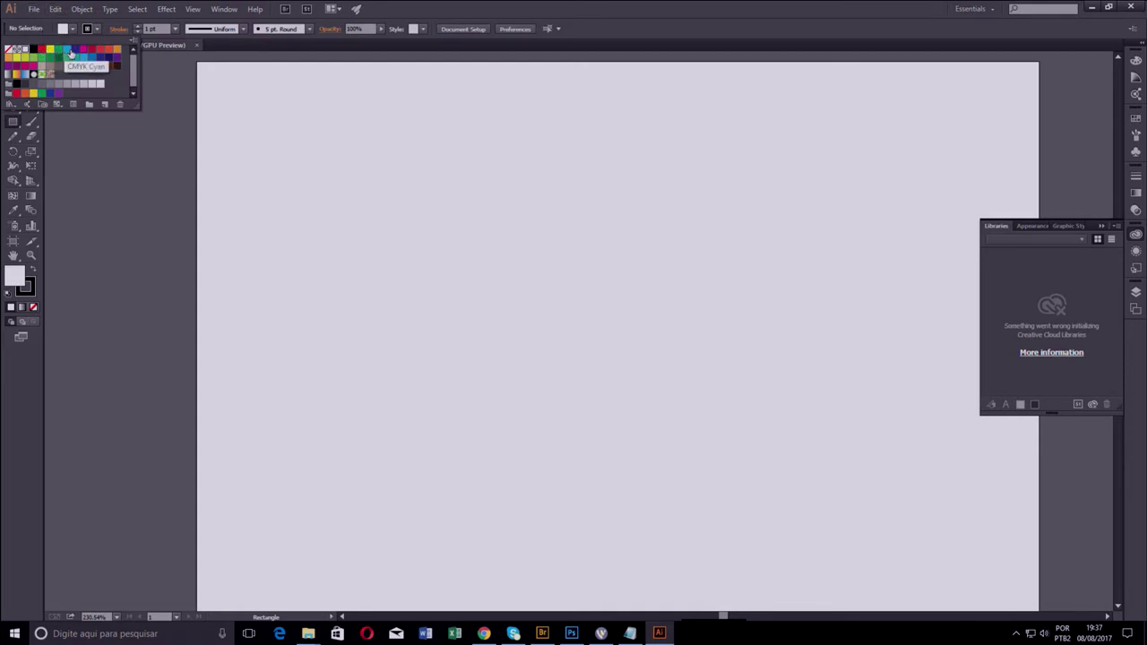
{"action": "left_click", "coordinate": [77, 49]}
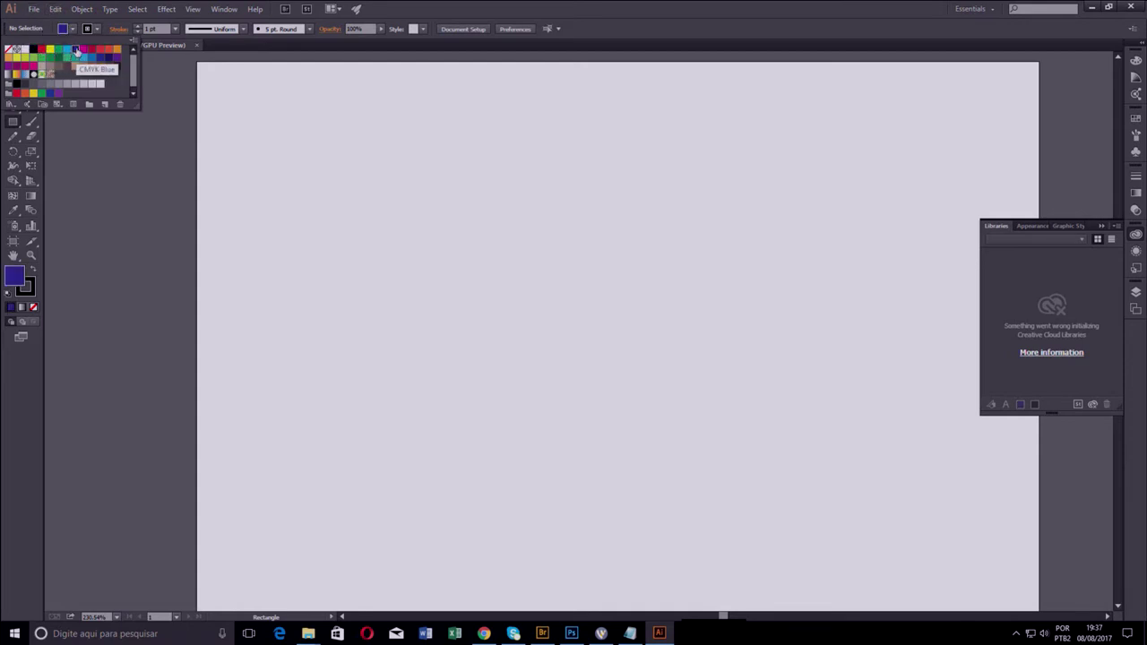
{"action": "left_click", "coordinate": [97, 29]}
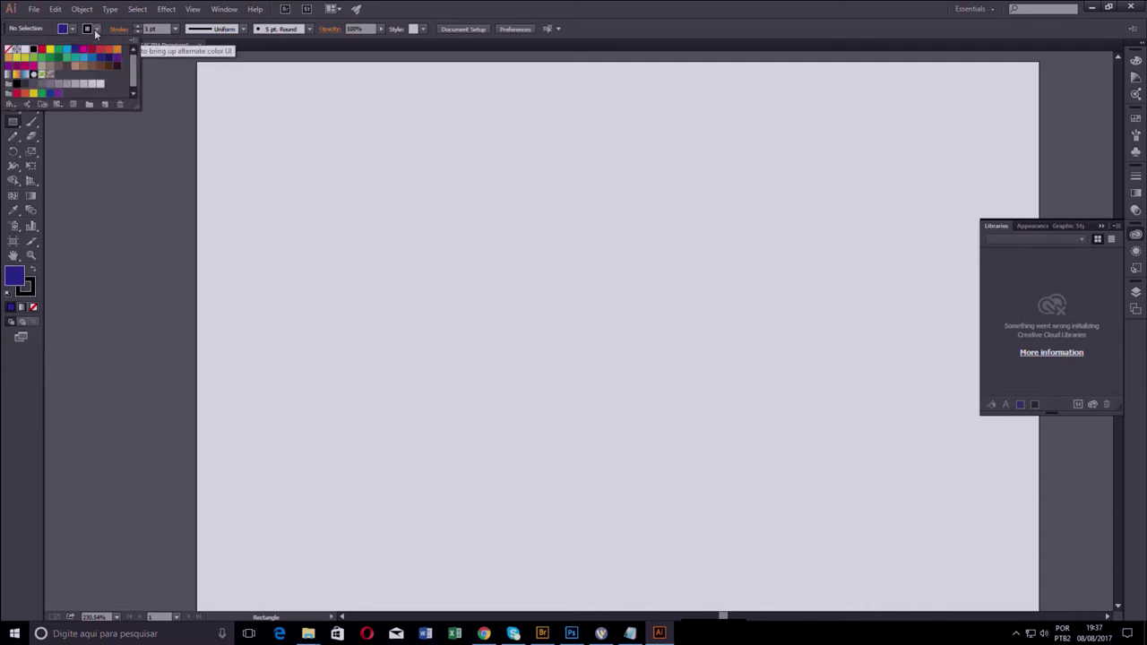
{"action": "left_click", "coordinate": [9, 50]}
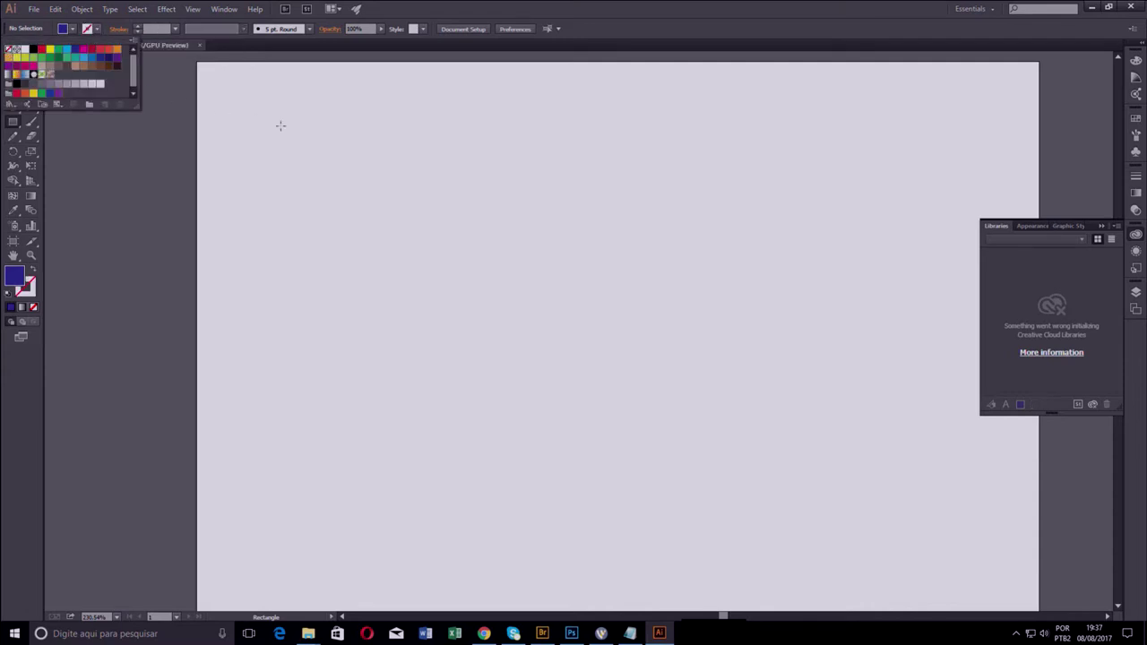
Draw a tall blue rectangle, Alt+Shift-copy it just to the right, and move the original further left
{"action": "left_click_drag", "start_coordinate": [482, 179], "coordinate": [512, 490]}
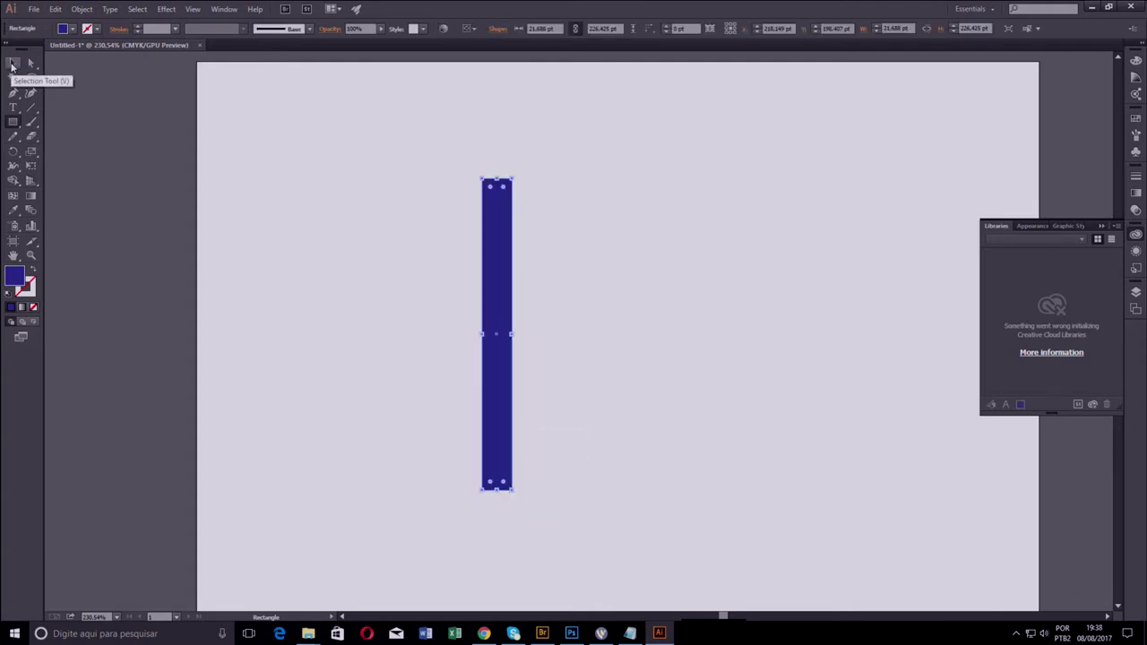
{"action": "left_click", "coordinate": [13, 65]}
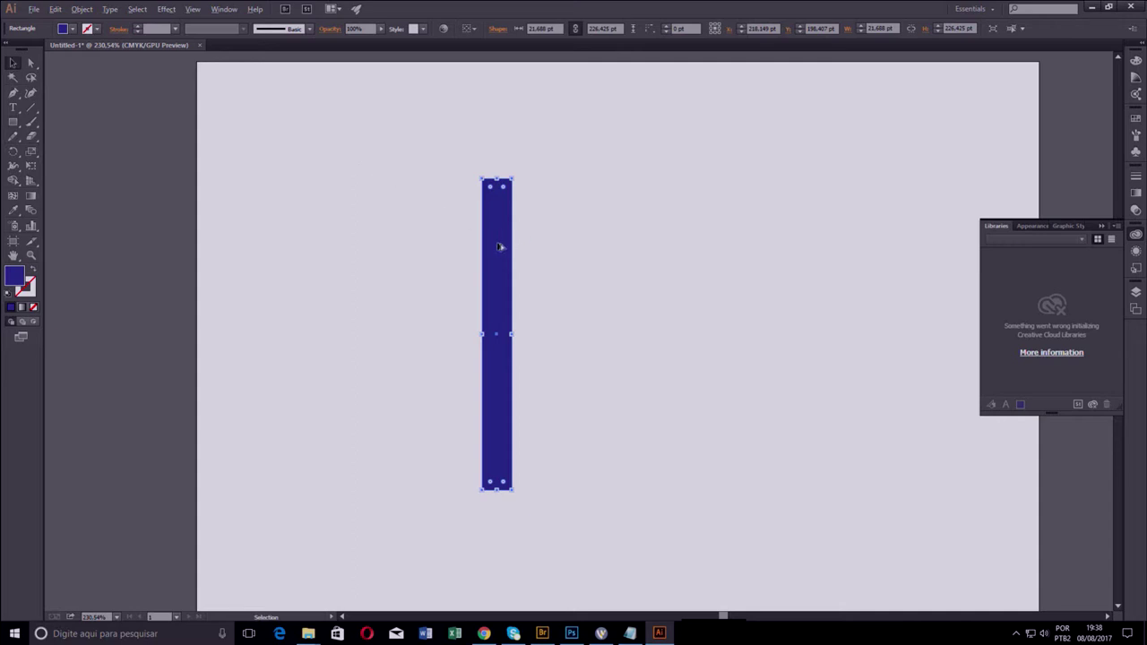
{"action": "mouse_move", "coordinate": [500, 247]}
{"action": "left_mouse_down"}
{"action": "mouse_move", "coordinate": [551, 253]}
{"action": "mouse_move", "coordinate": [538, 258]}
{"action": "left_mouse_up"}
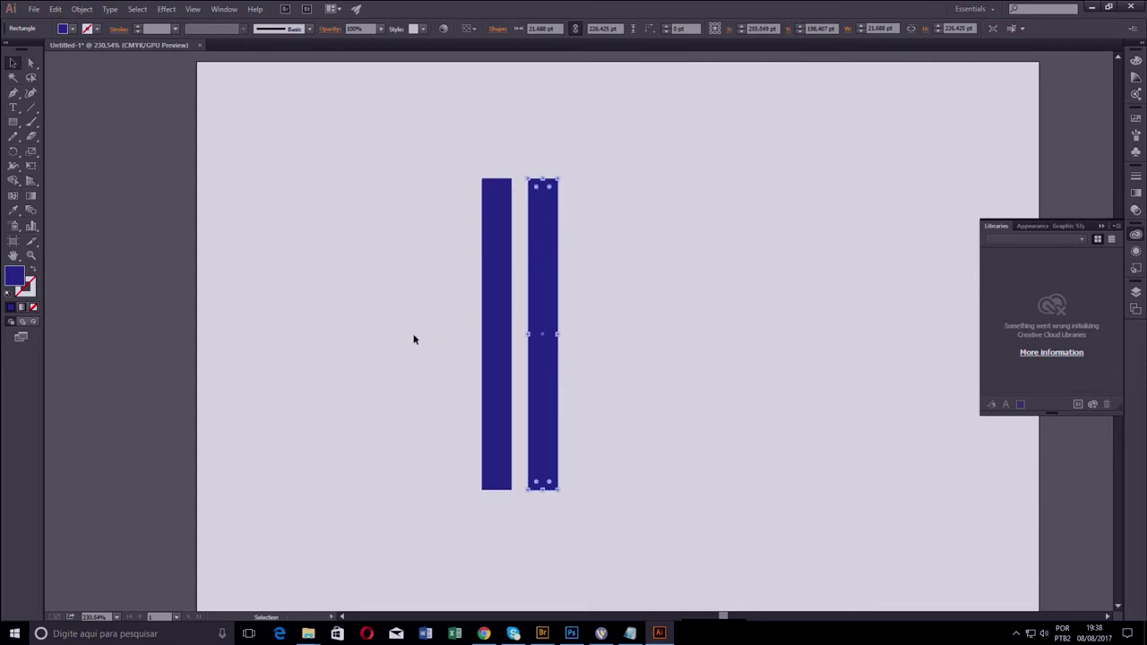
{"action": "left_click", "coordinate": [484, 275]}
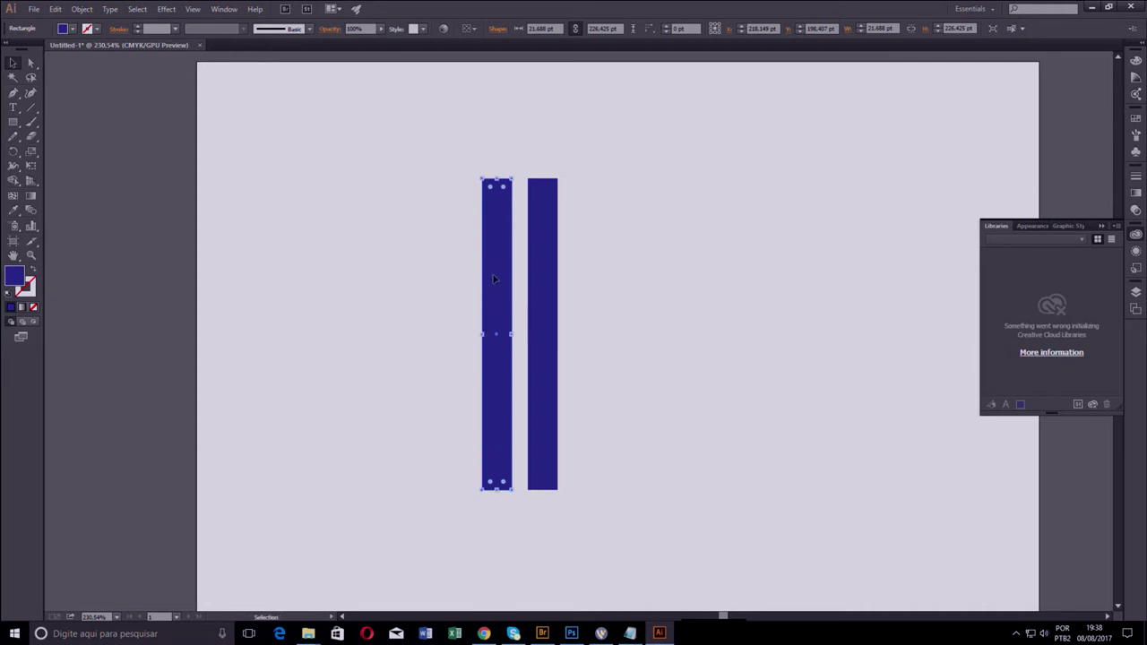
{"action": "left_click_drag", "start_coordinate": [493, 278], "coordinate": [393, 276]}
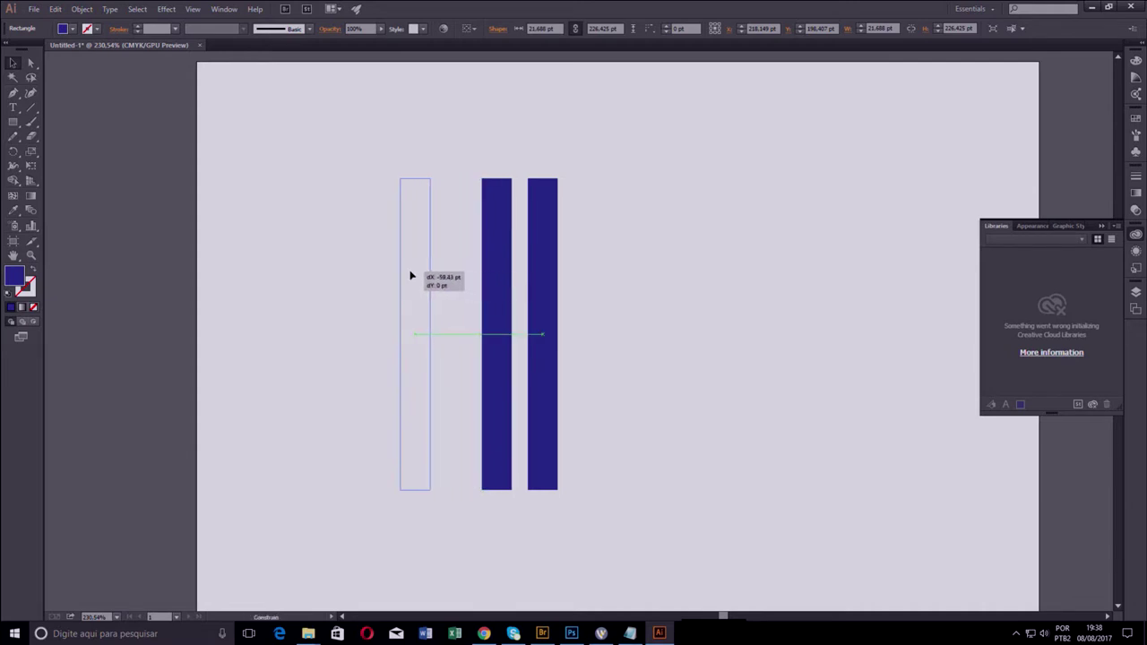
{"action": "left_click_drag", "start_coordinate": [394, 276], "coordinate": [396, 282]}
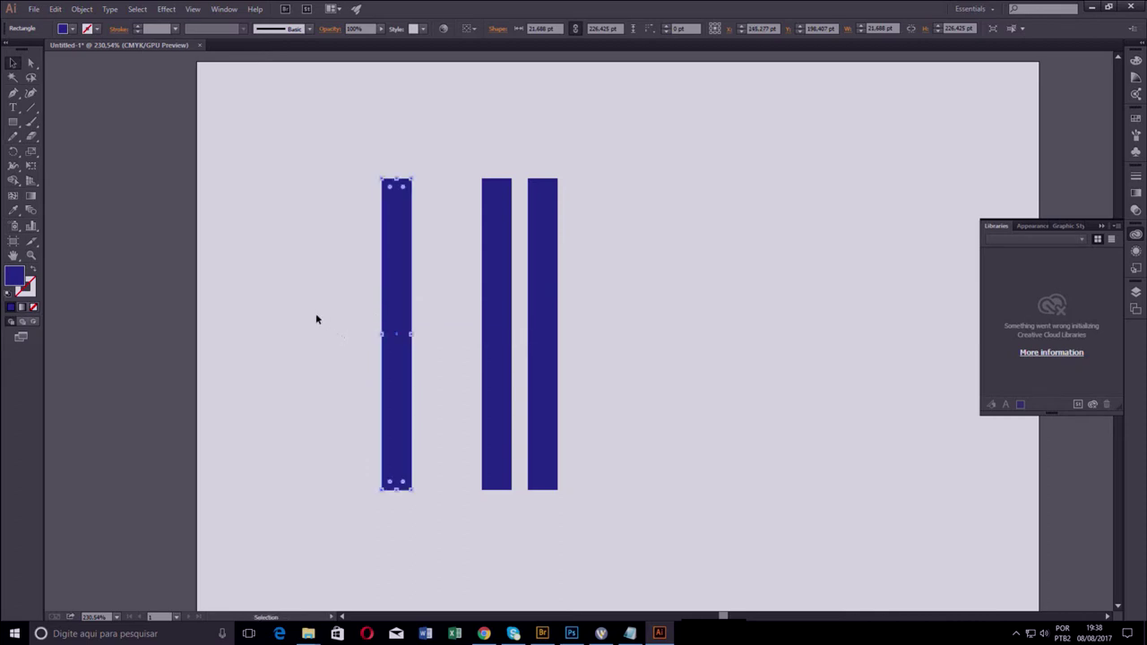
With Direct Selection, drag the left bar's top anchors right until they meet the middle bar's top
{"action": "left_click", "coordinate": [31, 64]}
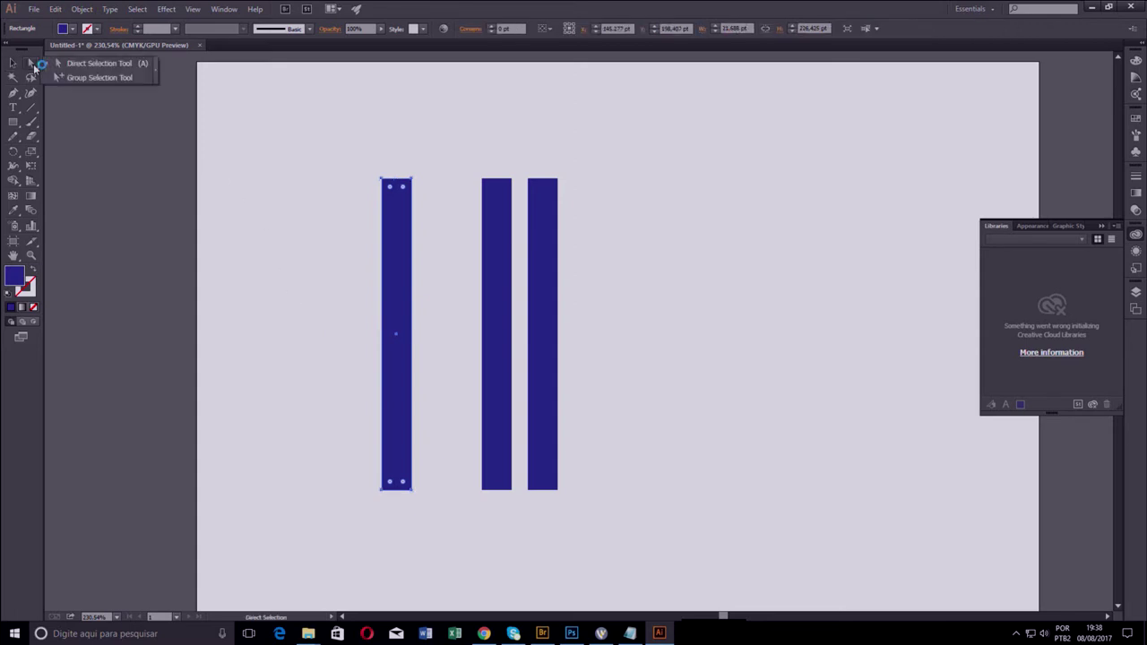
{"action": "left_click", "coordinate": [85, 65]}
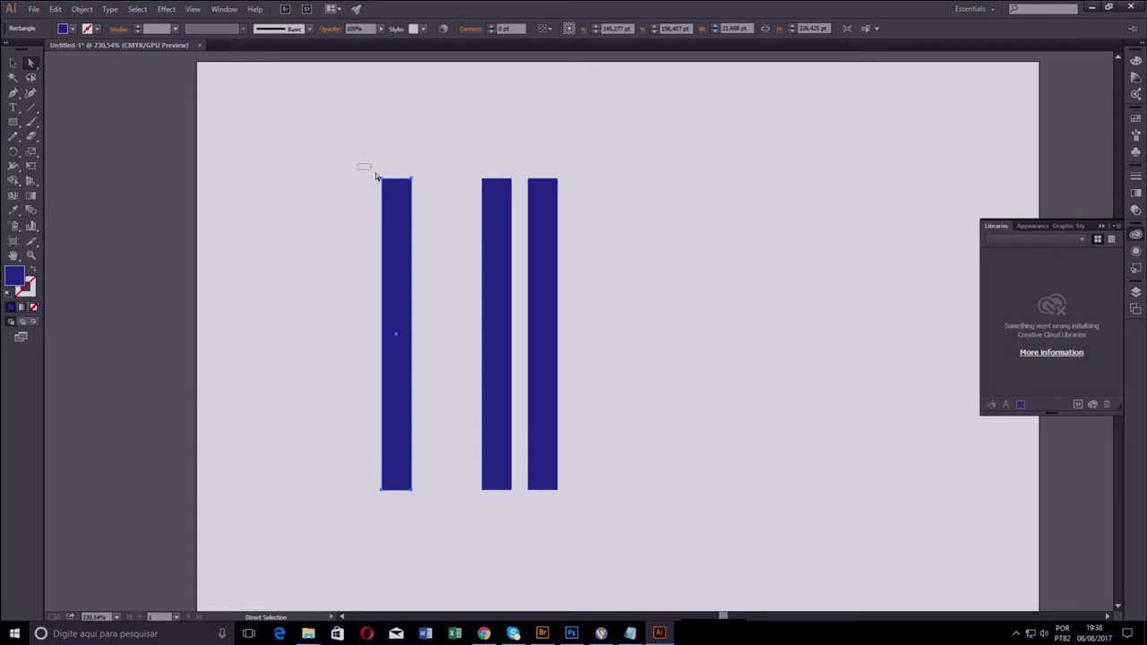
{"action": "left_click_drag", "start_coordinate": [382, 178], "coordinate": [341, 153]}
{"action": "key", "text": "ctrl+z"}
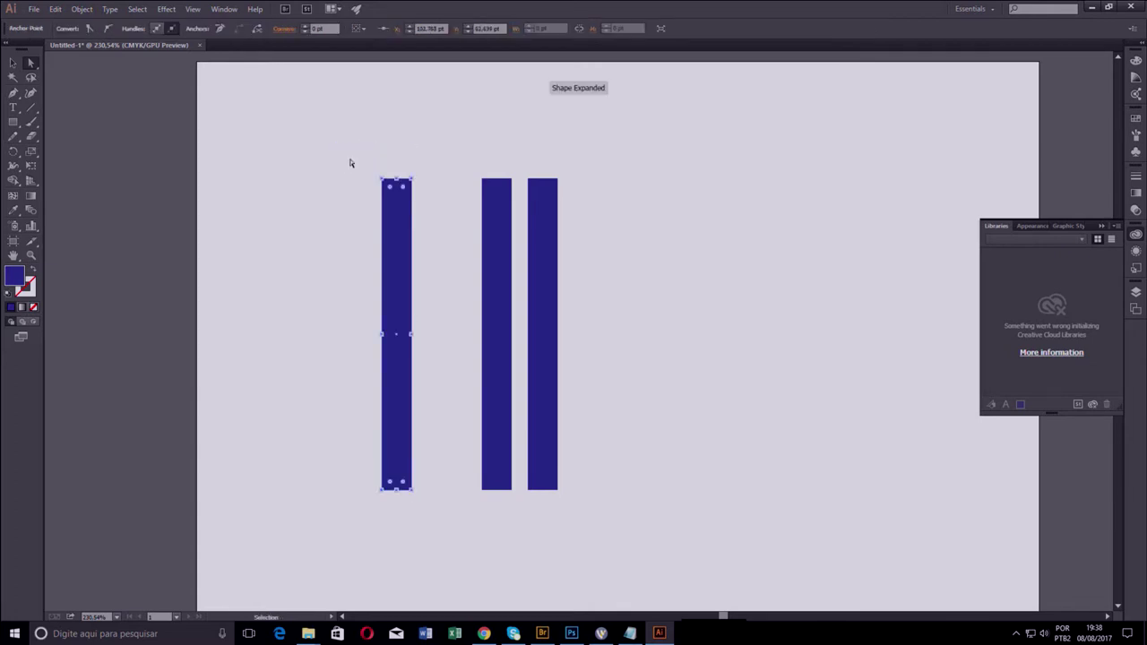
{"action": "left_click_drag", "start_coordinate": [412, 180], "coordinate": [512, 182]}
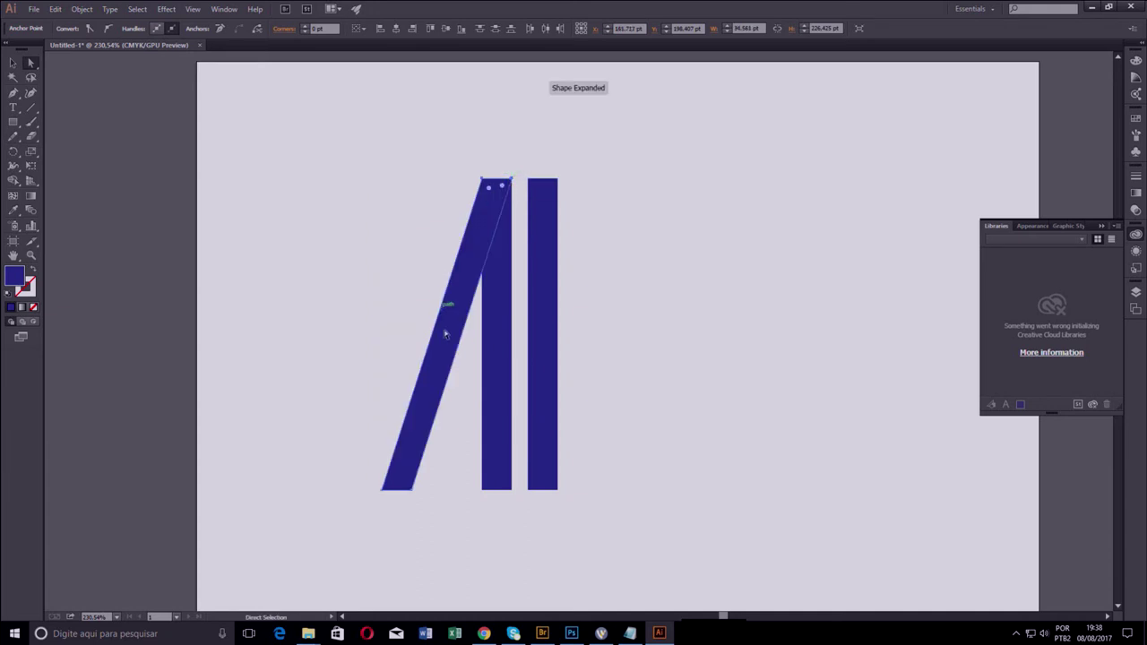
{"action": "key", "text": "ctrl+z"}
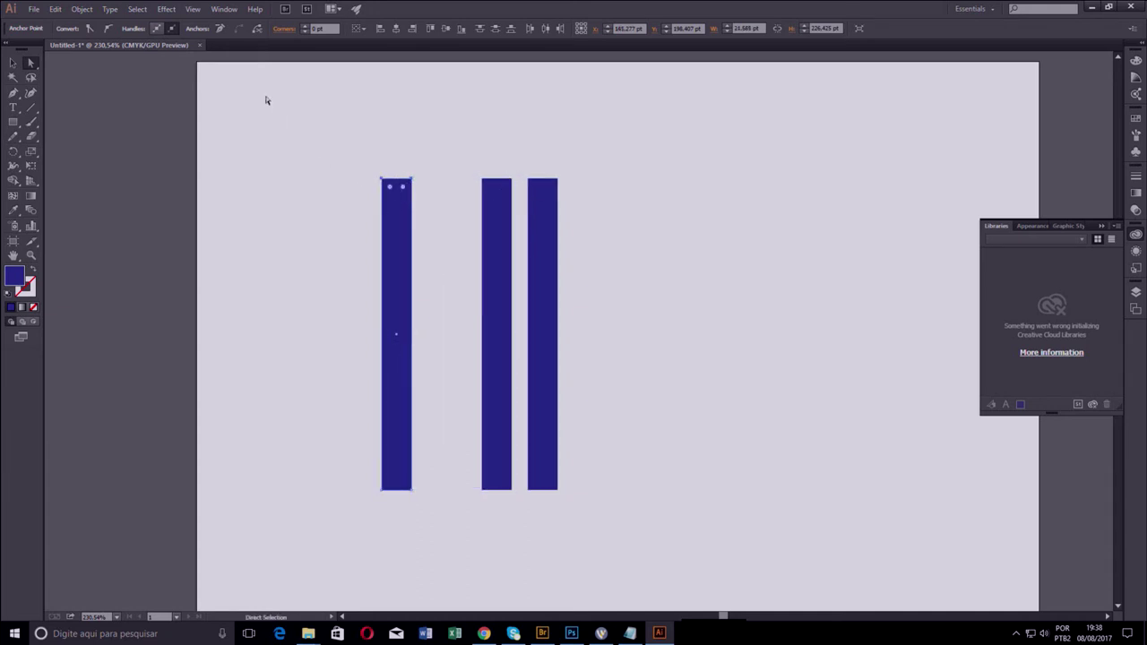
{"action": "left_click", "coordinate": [194, 10]}
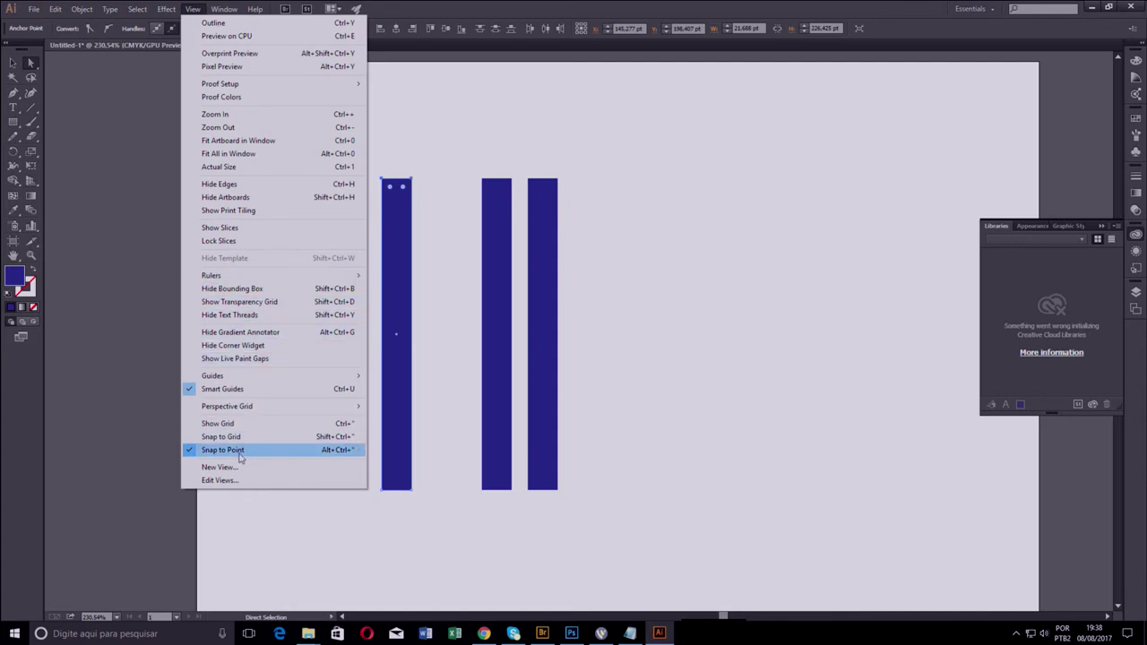
{"action": "key", "text": "Escape"}
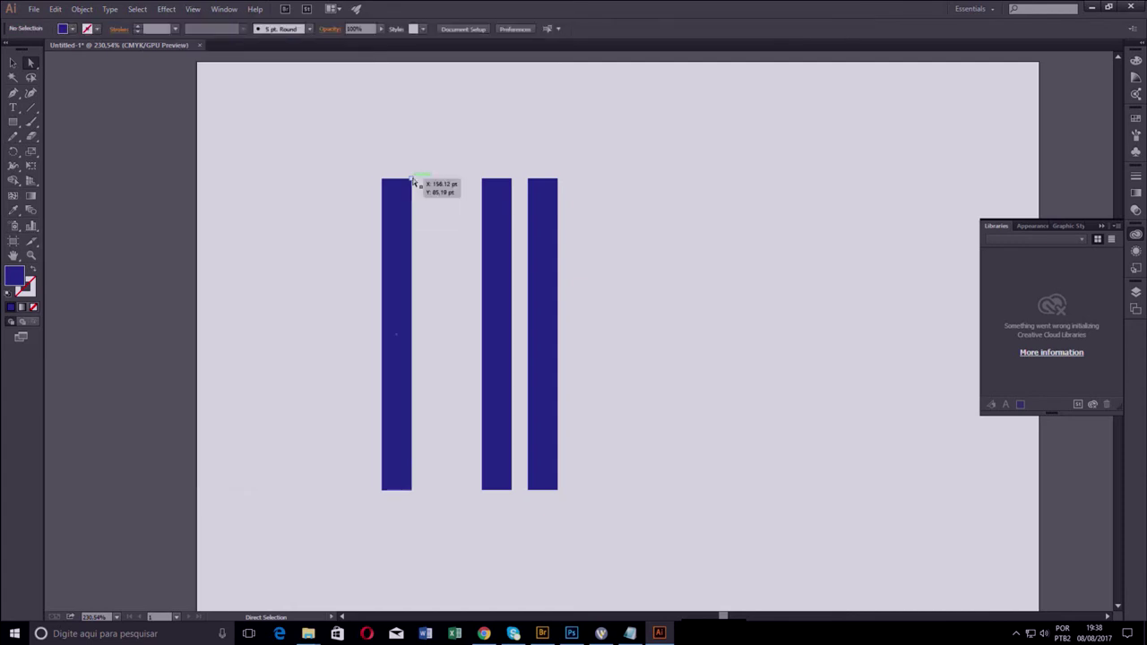
{"action": "left_click_drag", "start_coordinate": [412, 180], "coordinate": [486, 176]}
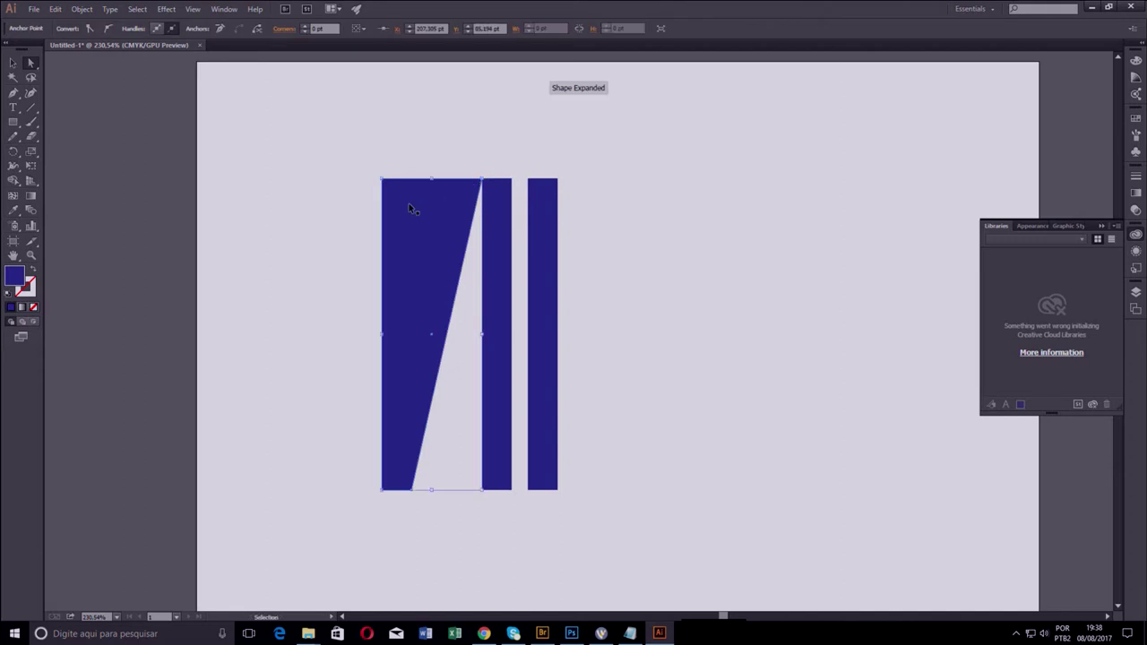
{"action": "key", "text": "ctrl+z"}
{"action": "mouse_move", "coordinate": [345, 160]}
{"action": "left_mouse_down"}
{"action": "mouse_move", "coordinate": [422, 187]}
{"action": "mouse_move", "coordinate": [413, 184]}
{"action": "mouse_move", "coordinate": [512, 179]}
{"action": "left_mouse_up"}
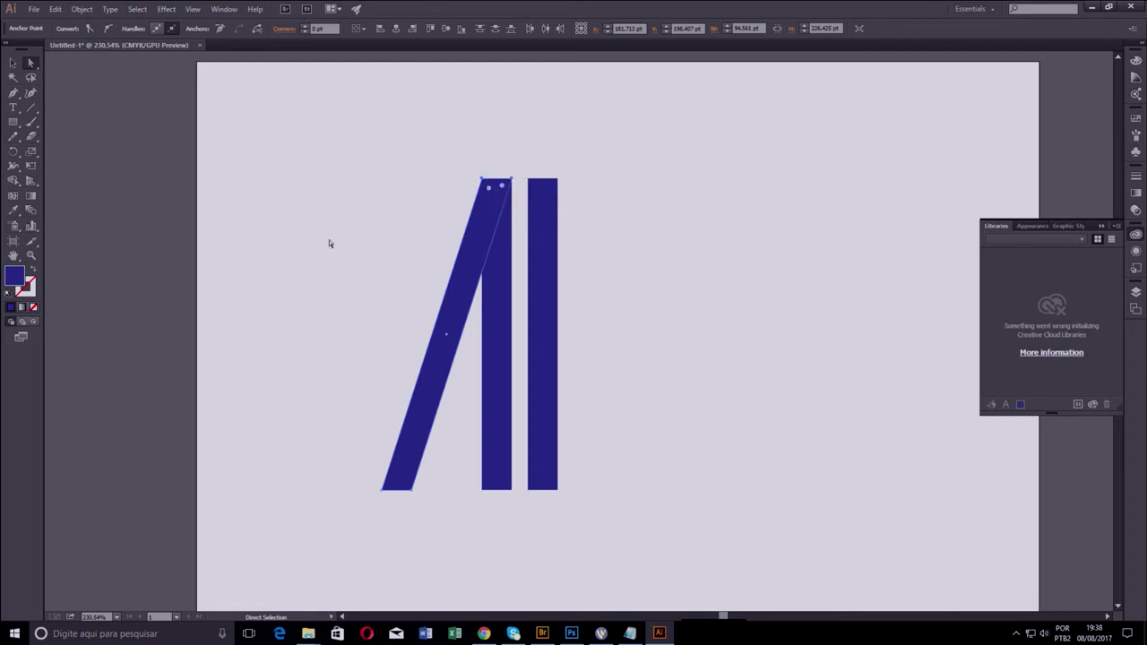
Shift-drag a circle with the Ellipse tool from the right bar's bottom corner, redrawing until it sits right
{"action": "left_click", "coordinate": [14, 122]}
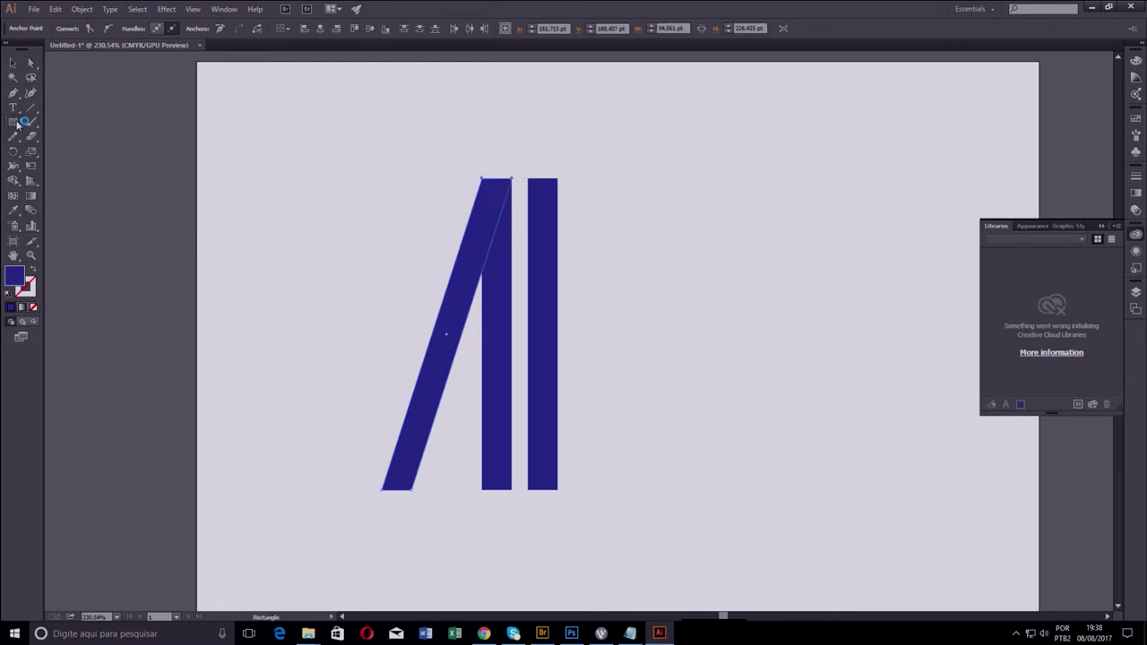
{"action": "left_click", "coordinate": [65, 151]}
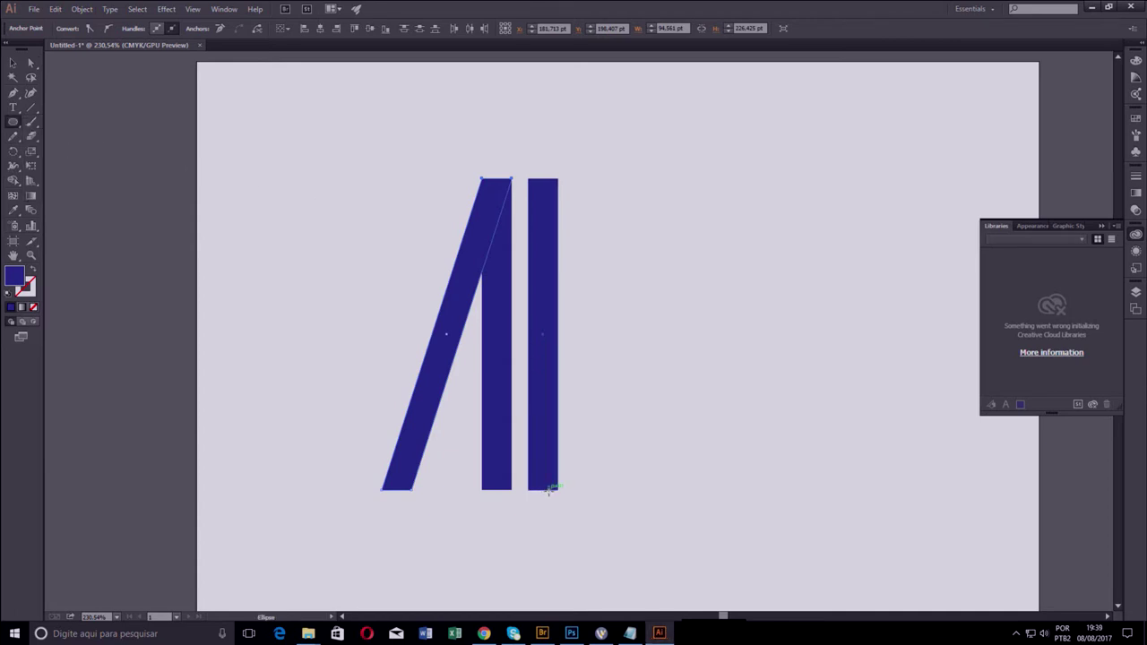
{"action": "left_click_drag", "start_coordinate": [549, 489], "coordinate": [727, 346]}
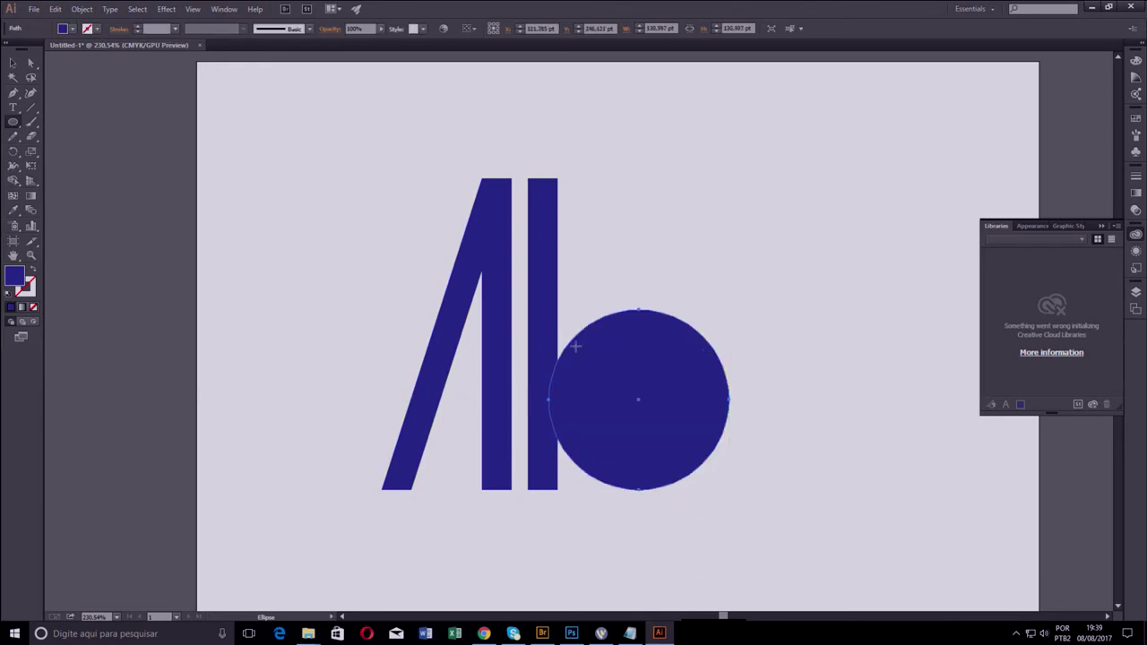
{"action": "key", "text": "ctrl+z"}
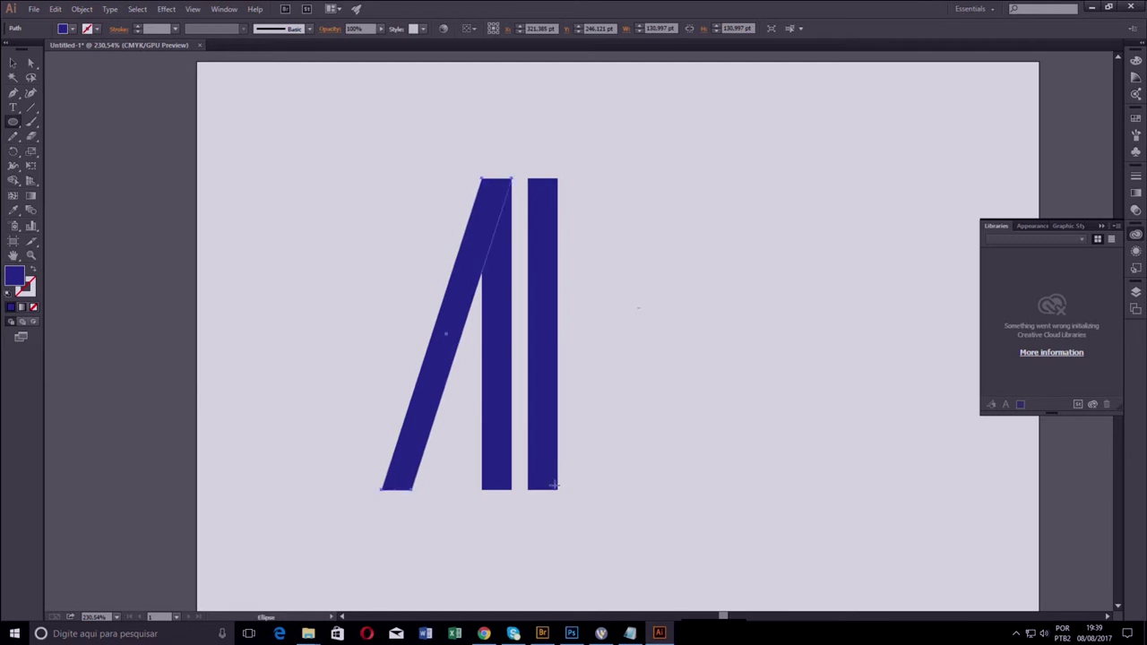
{"action": "mouse_move", "coordinate": [553, 489]}
{"action": "left_mouse_down"}
{"action": "mouse_move", "coordinate": [806, 267]}
{"action": "mouse_move", "coordinate": [749, 292]}
{"action": "left_mouse_up"}
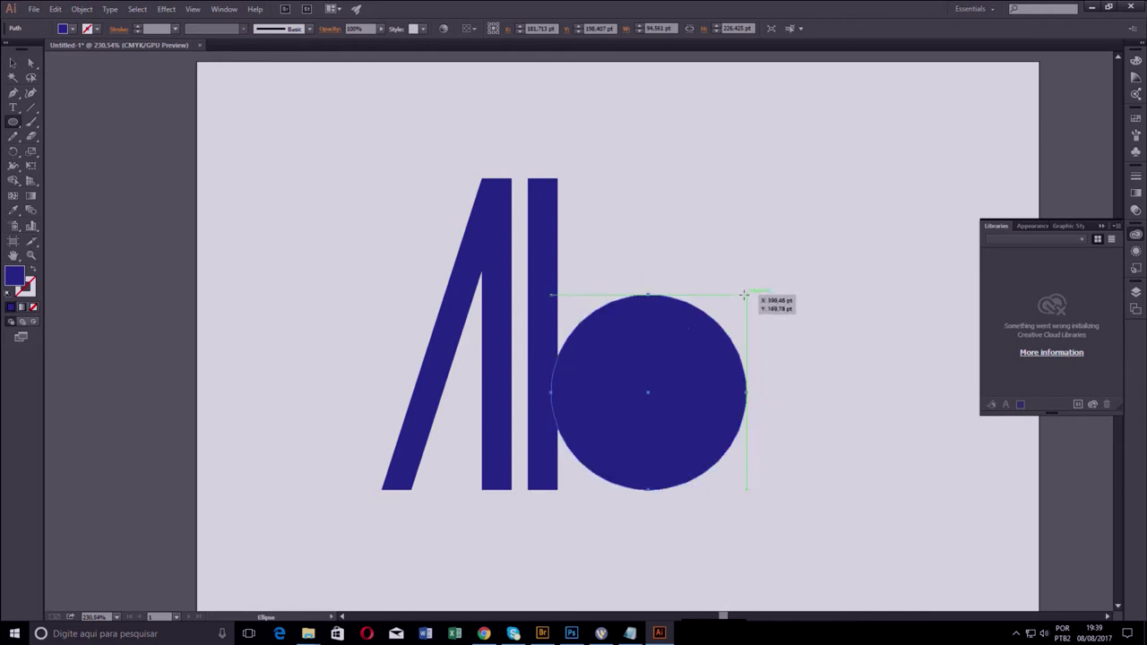
{"action": "key", "text": "ctrl+z"}
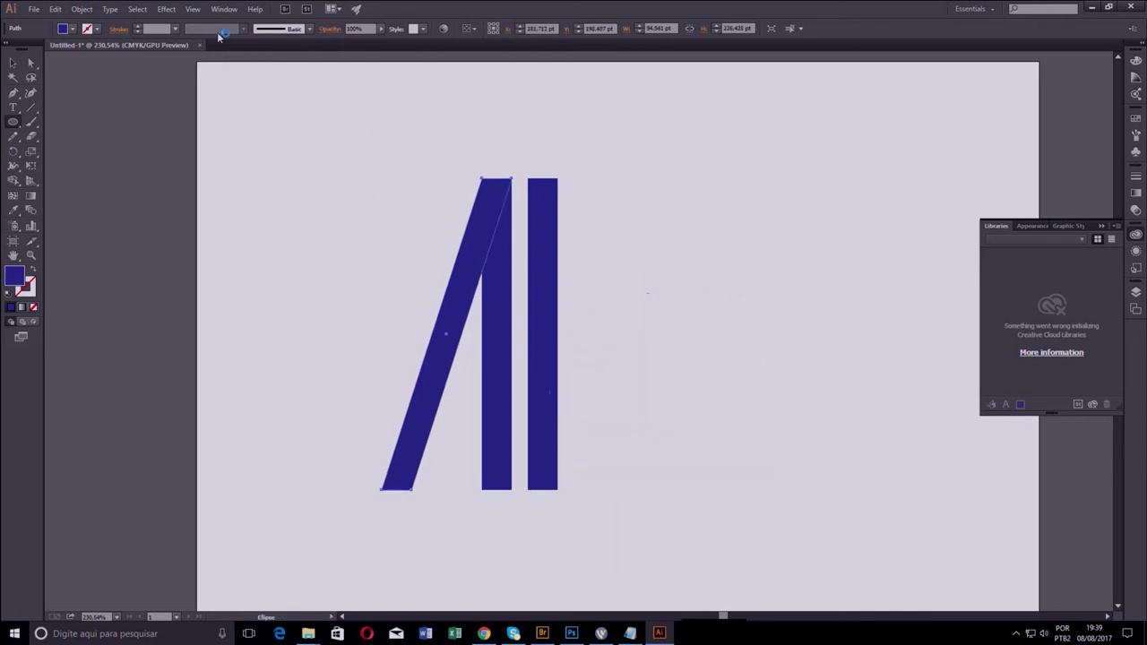
{"action": "left_click", "coordinate": [194, 9]}
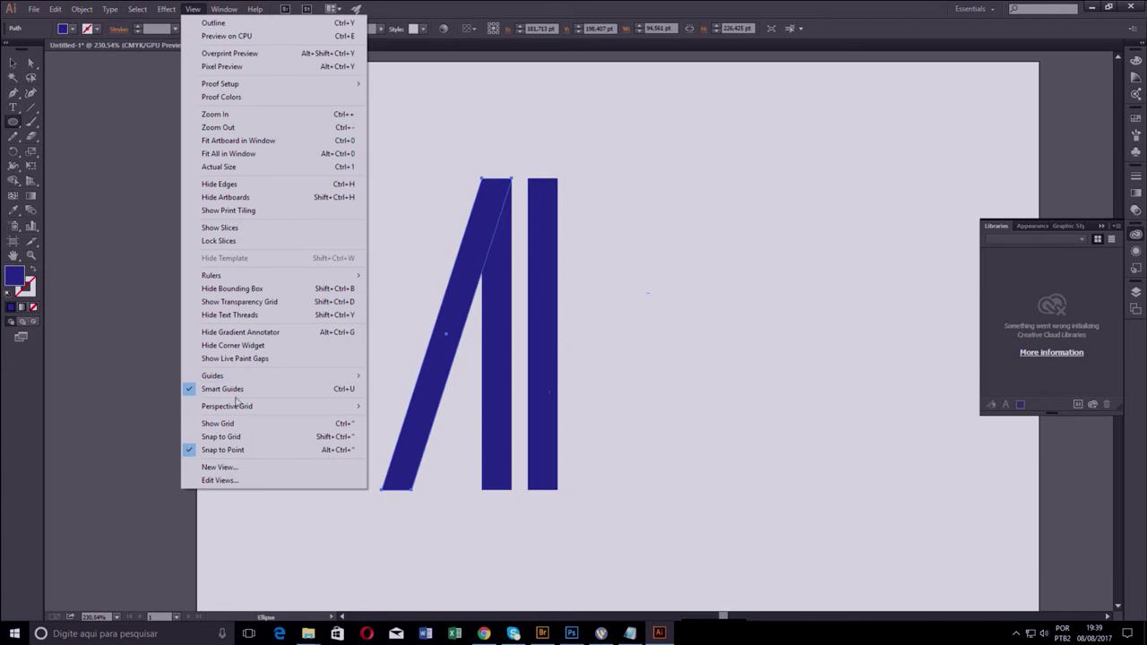
{"action": "left_click", "coordinate": [677, 412]}
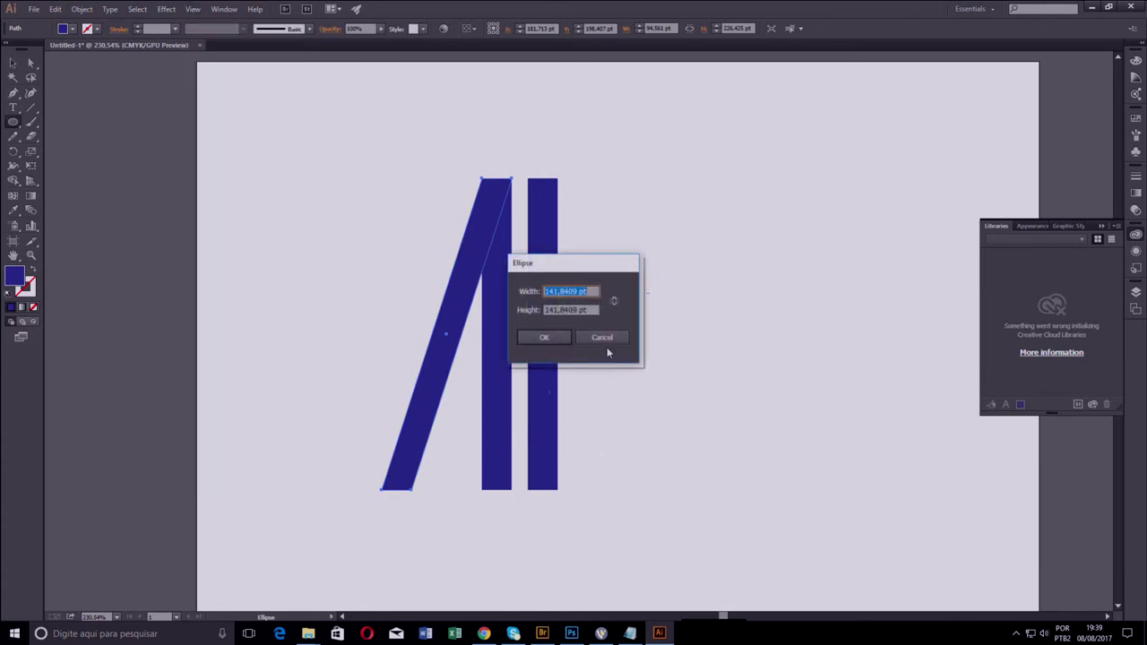
{"action": "left_click", "coordinate": [605, 339]}
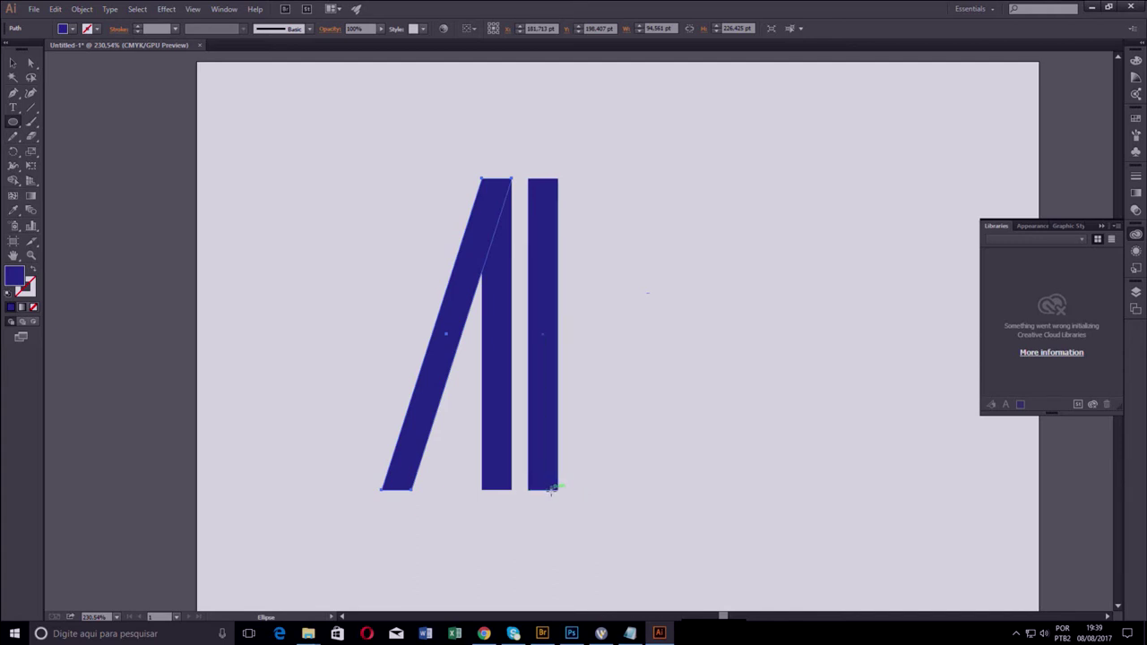
{"action": "mouse_move", "coordinate": [551, 489]}
{"action": "left_mouse_down"}
{"action": "mouse_move", "coordinate": [716, 305]}
{"action": "mouse_move", "coordinate": [730, 310]}
{"action": "left_mouse_up"}
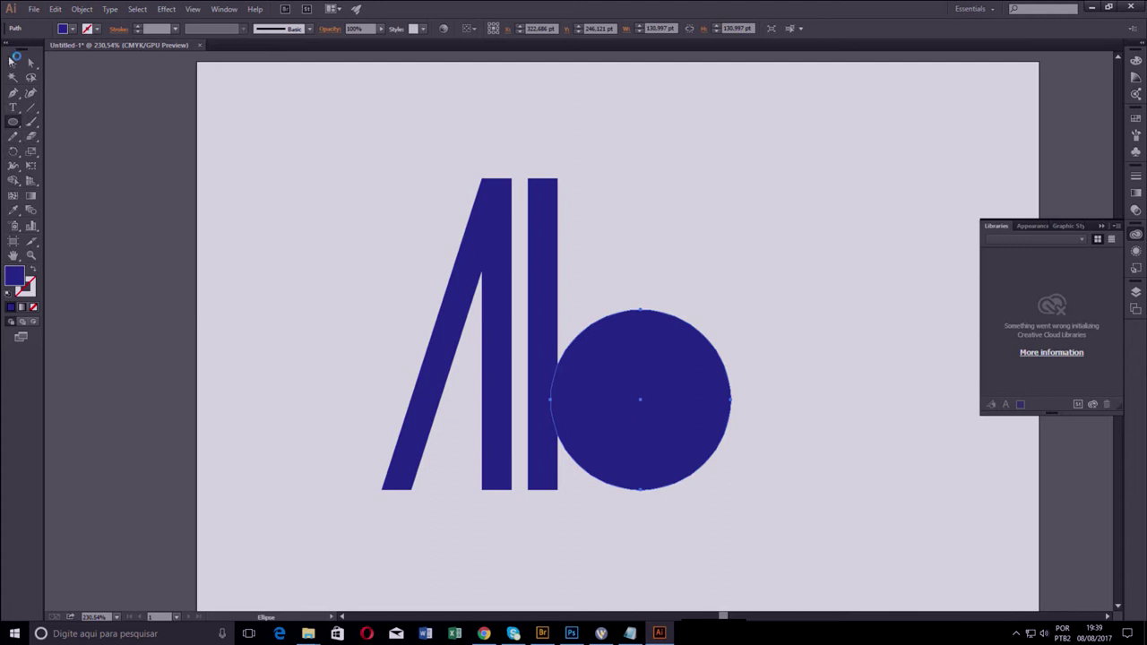
Alt-drag a copy of the right bar into the circle and shorten it from the top
{"action": "left_click", "coordinate": [13, 61]}
{"action": "left_click", "coordinate": [544, 227]}
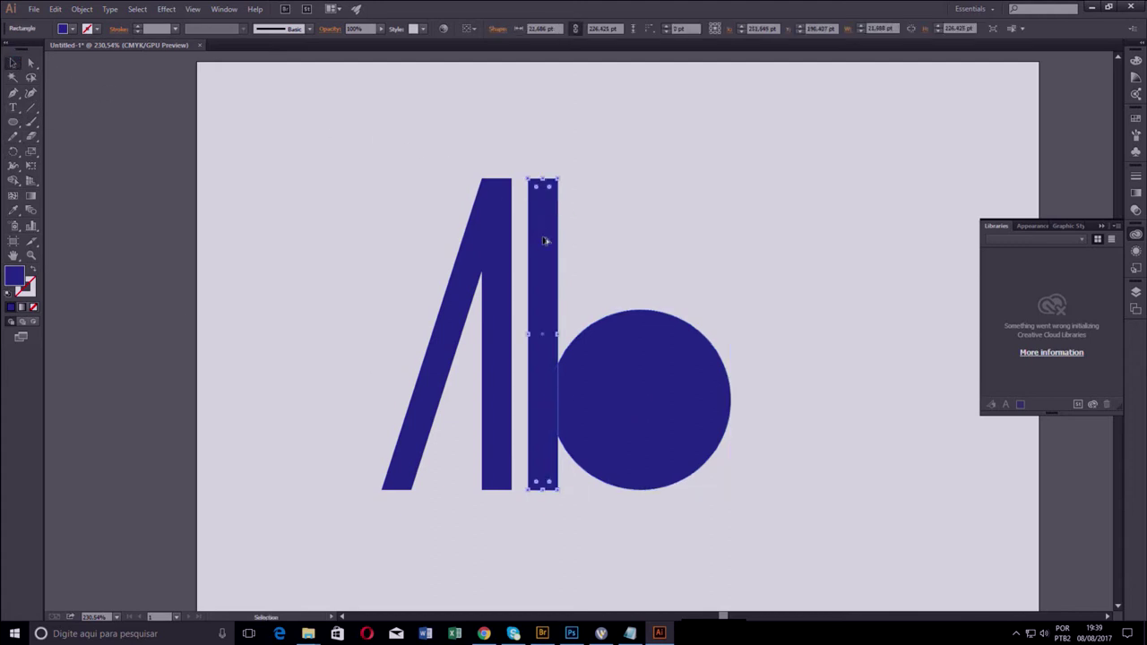
{"action": "left_click_drag", "start_coordinate": [544, 240], "coordinate": [733, 191]}
{"action": "mouse_move", "coordinate": [732, 139]}
{"action": "left_mouse_down"}
{"action": "mouse_move", "coordinate": [731, 320]}
{"action": "mouse_move", "coordinate": [731, 294]}
{"action": "mouse_move", "coordinate": [640, 334]}
{"action": "left_mouse_up"}
Give the copied bar a bright yellow-green fill via the Color Picker
{"action": "double_click", "coordinate": [16, 277]}
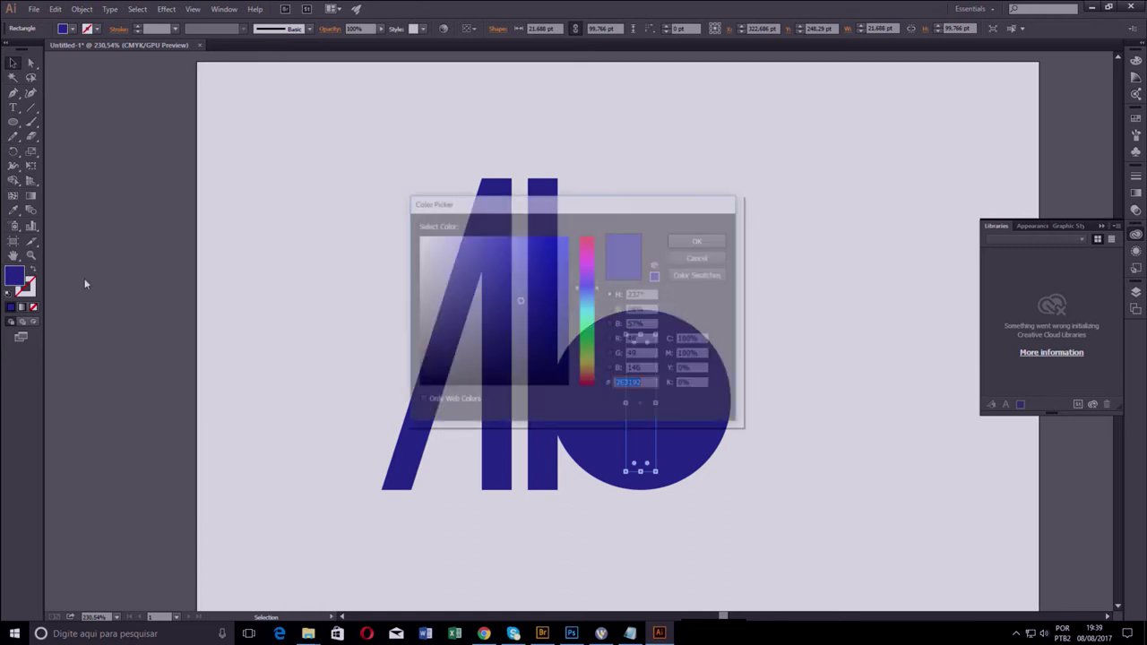
{"action": "left_click", "coordinate": [589, 359]}
{"action": "left_click", "coordinate": [563, 242]}
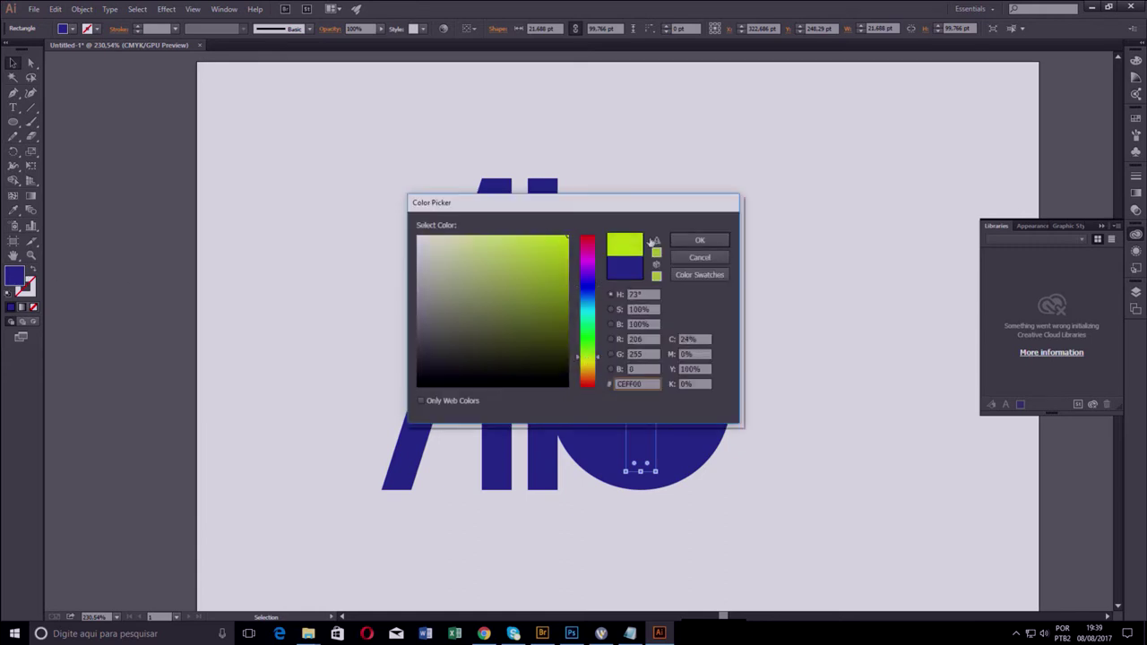
{"action": "left_click", "coordinate": [700, 240]}
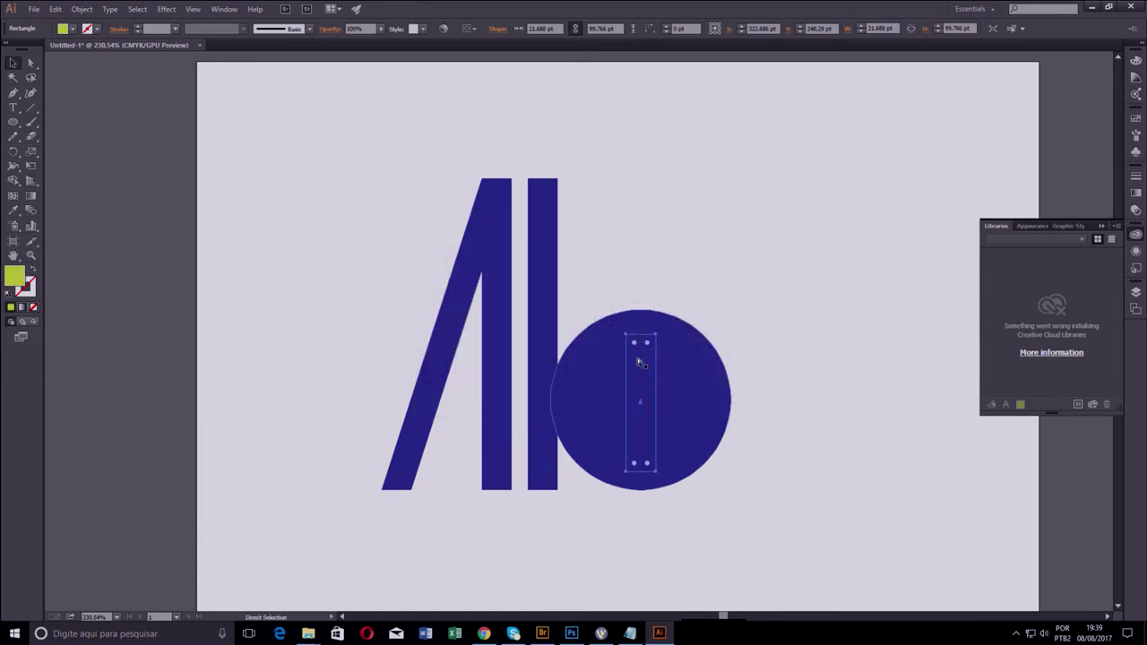
Reposition the yellow-green bar so it sits centred inside the circle
{"action": "left_click", "coordinate": [639, 359]}
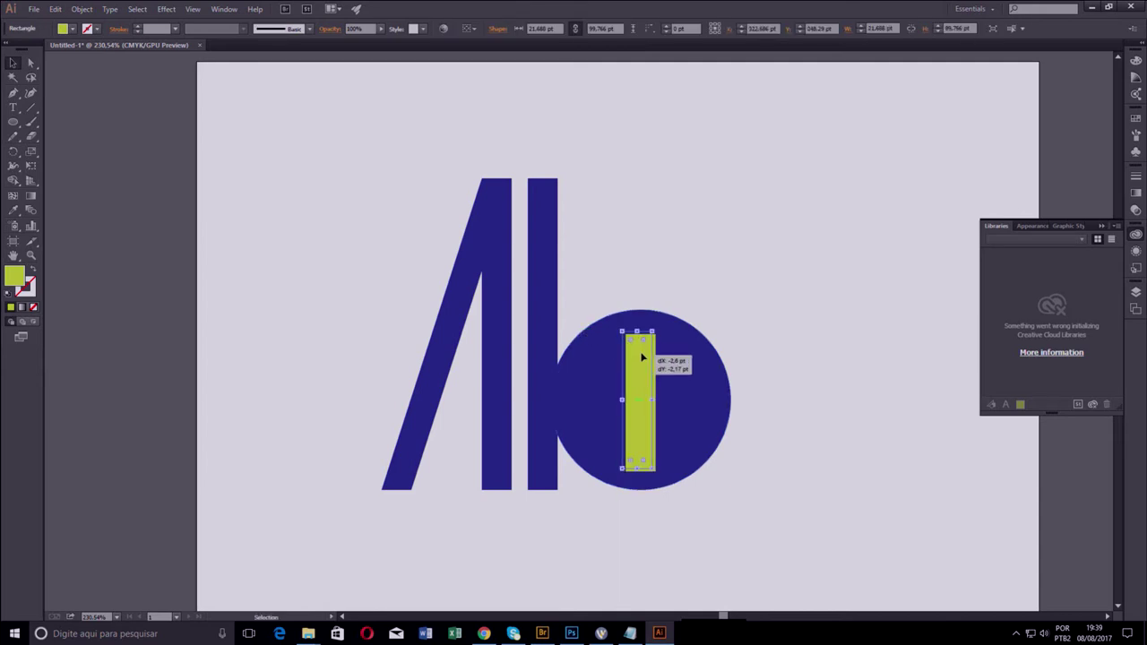
{"action": "left_click_drag", "start_coordinate": [650, 360], "coordinate": [638, 342]}
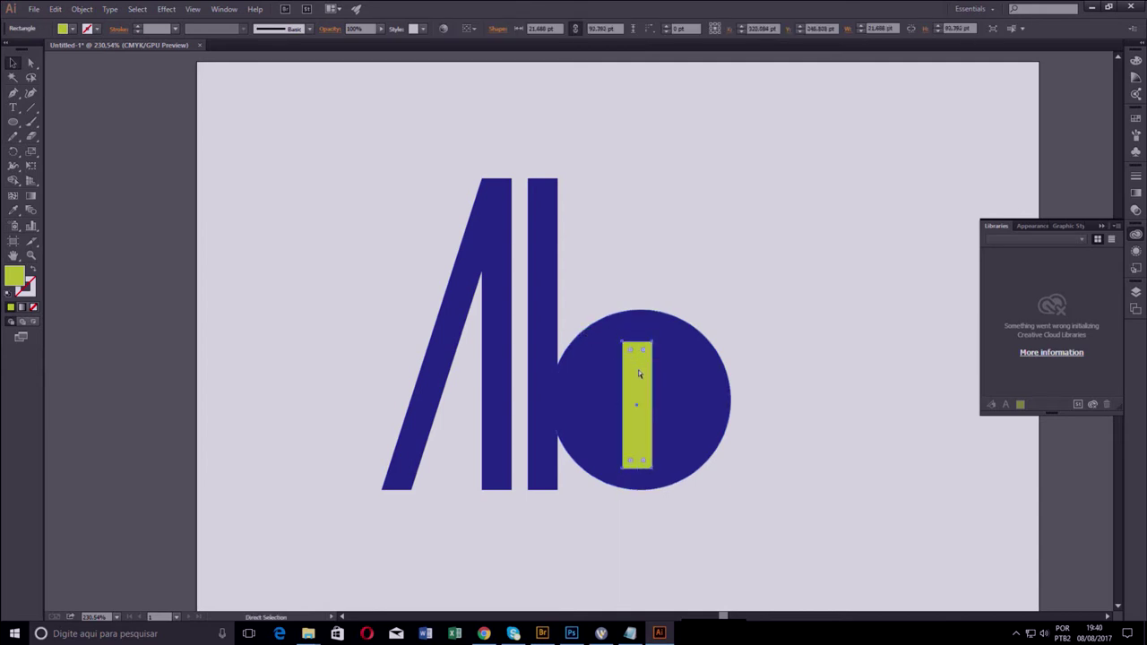
{"action": "key", "text": "ctrl+x"}
{"action": "key", "text": "v"}
{"action": "key", "text": "ctrl+f"}
{"action": "left_click_drag", "start_coordinate": [640, 368], "coordinate": [646, 362]}
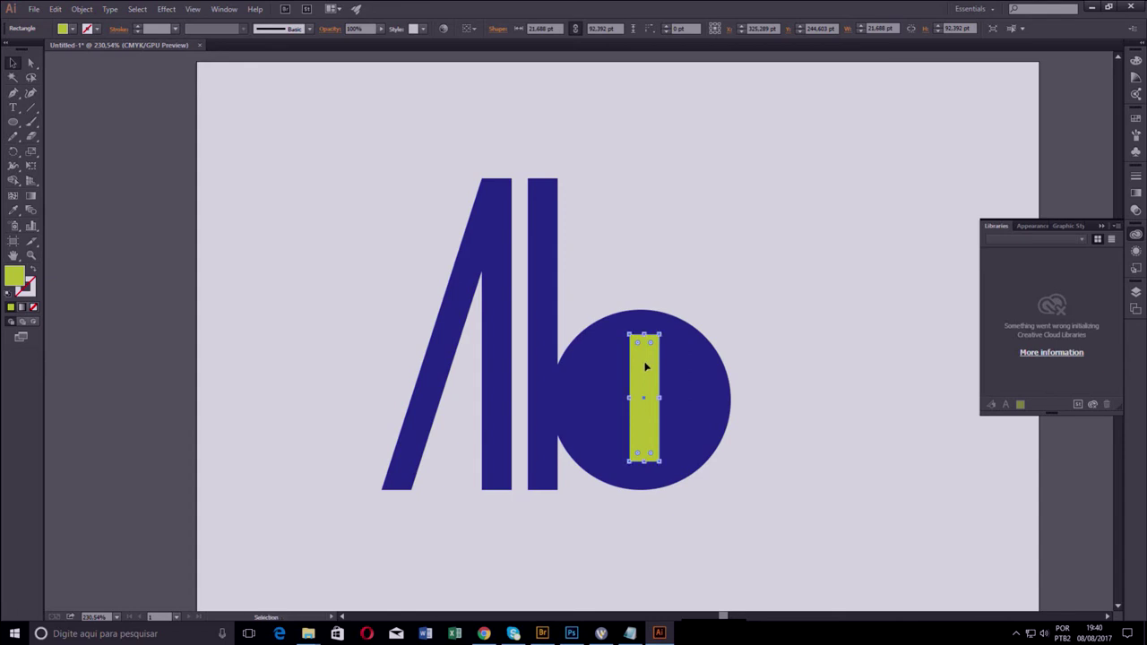
Alt-drag with the Rotate tool to make a horizontal -90° copy of the yellow-green bar
{"action": "left_click", "coordinate": [15, 155]}
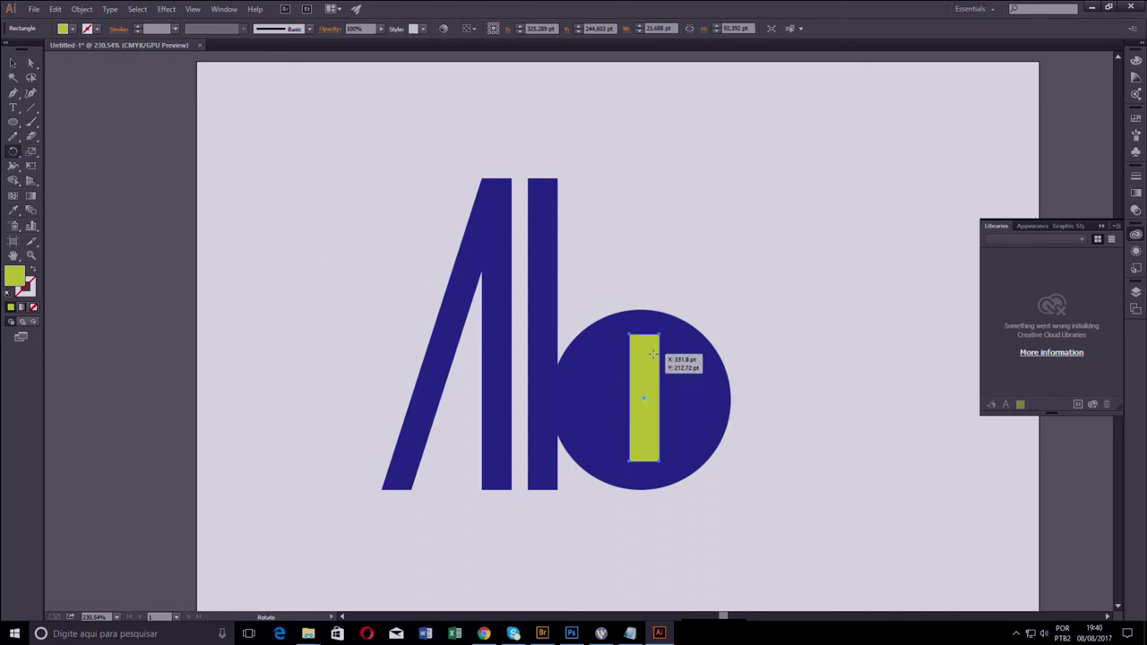
{"action": "left_click_drag", "start_coordinate": [667, 371], "coordinate": [679, 408]}
{"action": "mouse_move", "coordinate": [680, 412]}
{"action": "left_mouse_down"}
{"action": "mouse_move", "coordinate": [663, 408]}
{"action": "mouse_move", "coordinate": [691, 397]}
{"action": "mouse_move", "coordinate": [681, 374]}
{"action": "mouse_move", "coordinate": [647, 363]}
{"action": "mouse_move", "coordinate": [678, 408]}
{"action": "left_mouse_up"}
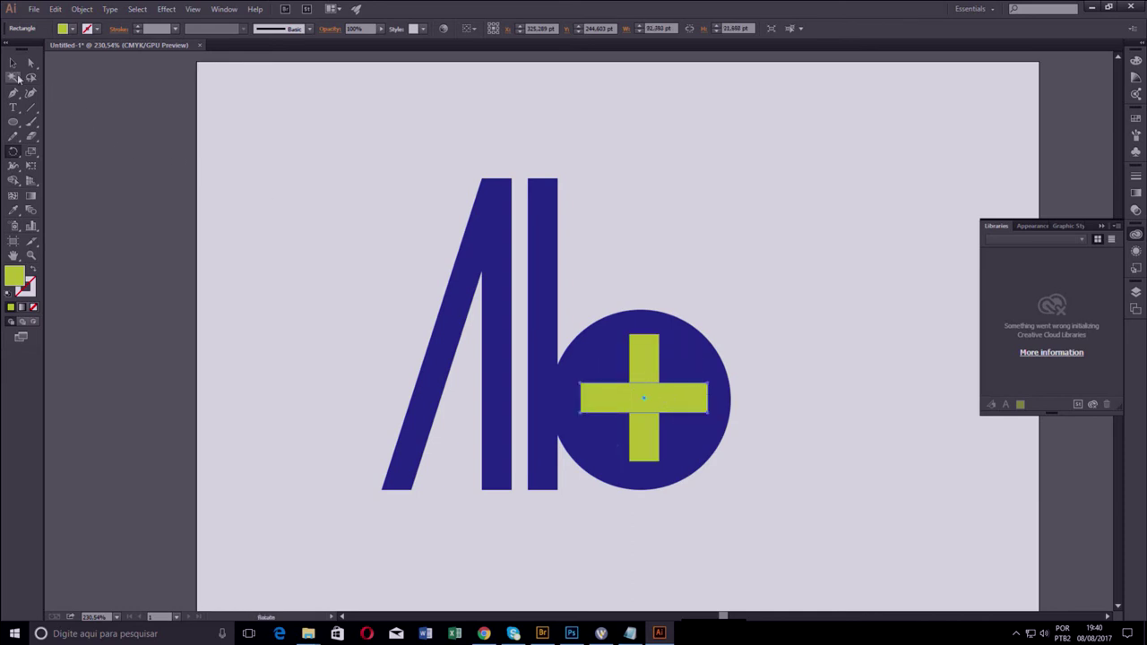
Select both bars and merge them into one plus shape with Pathfinder Unite
{"action": "left_click", "coordinate": [12, 63]}
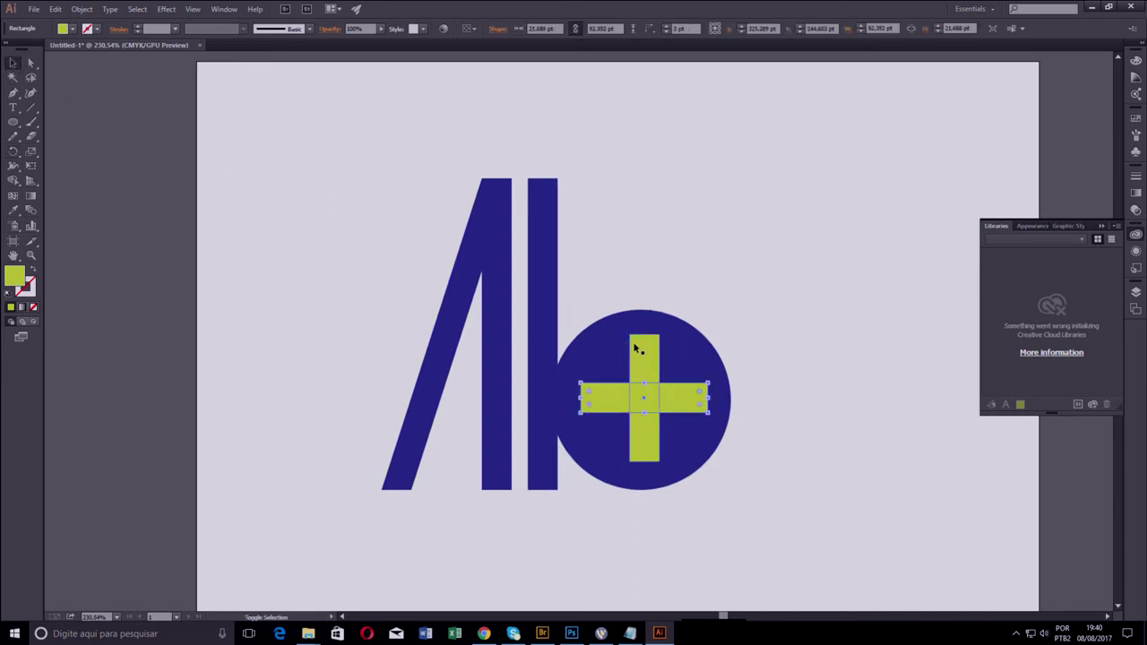
{"action": "left_click", "coordinate": [635, 351], "text": "shift"}
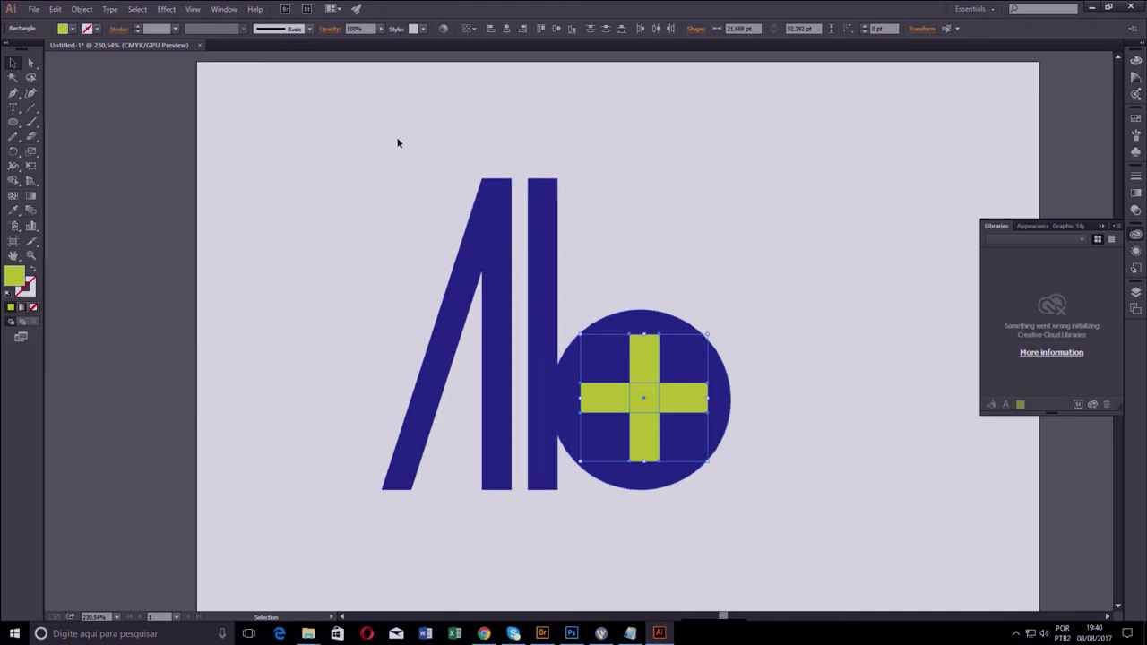
{"action": "left_click", "coordinate": [224, 9]}
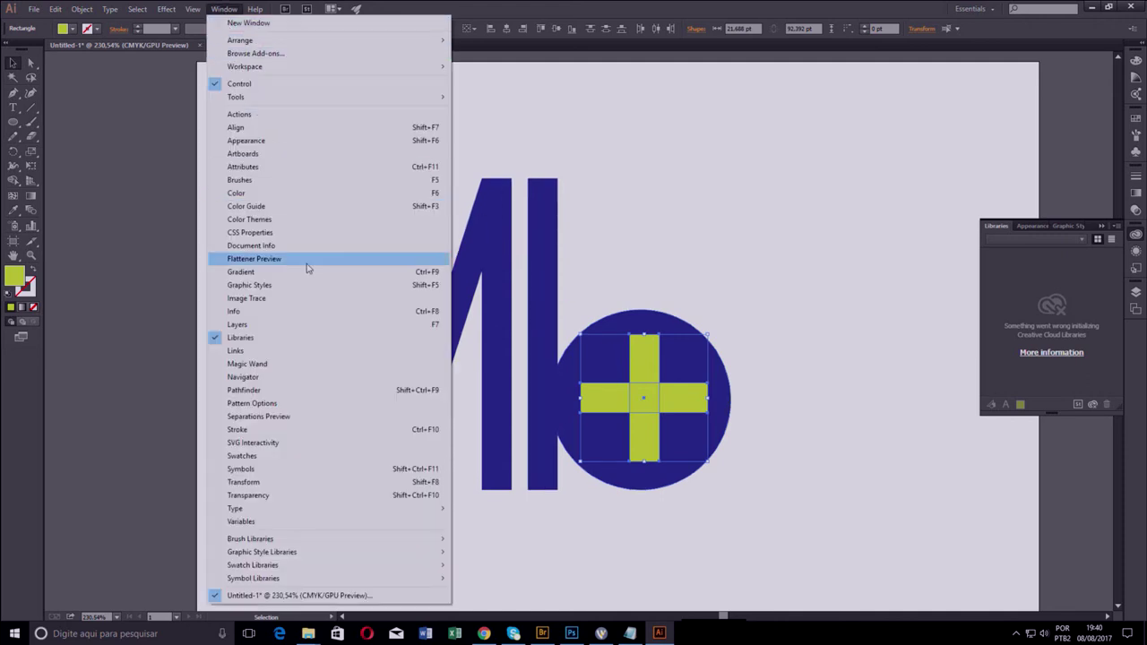
{"action": "left_click", "coordinate": [327, 391]}
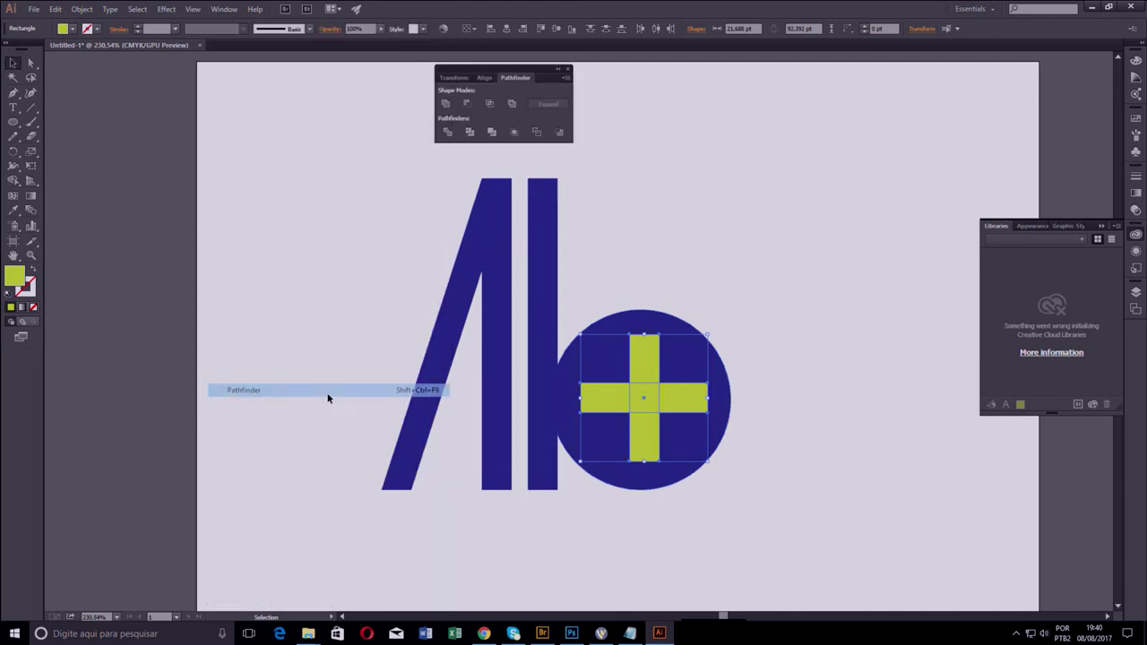
{"action": "left_click", "coordinate": [447, 105]}
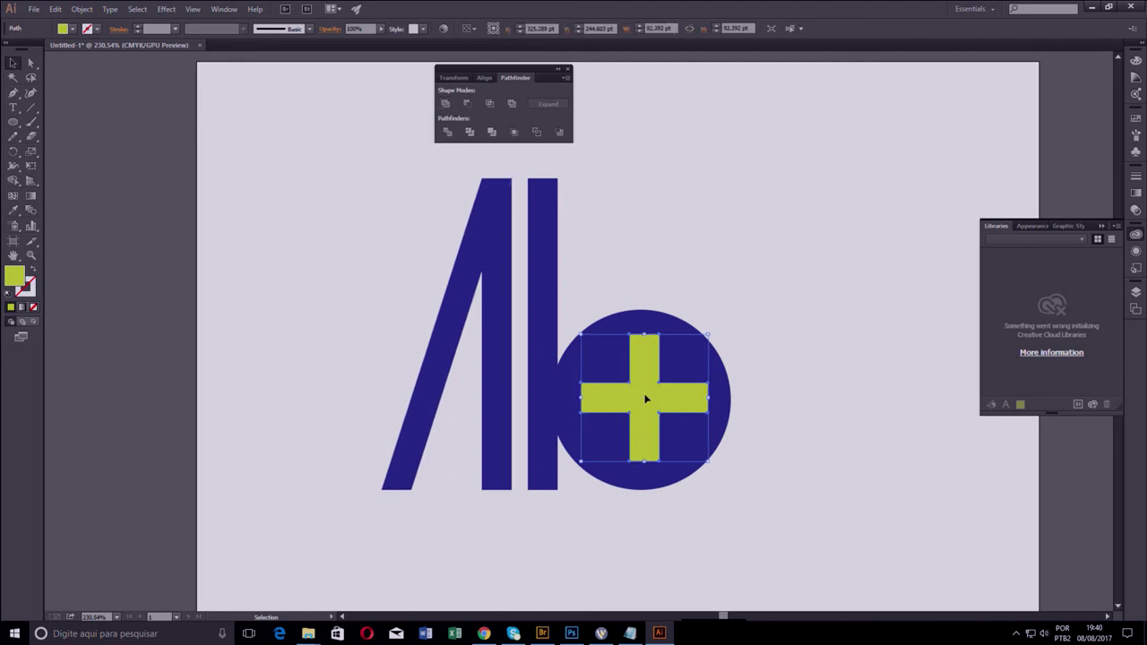
{"action": "left_click_drag", "start_coordinate": [653, 391], "coordinate": [659, 389]}
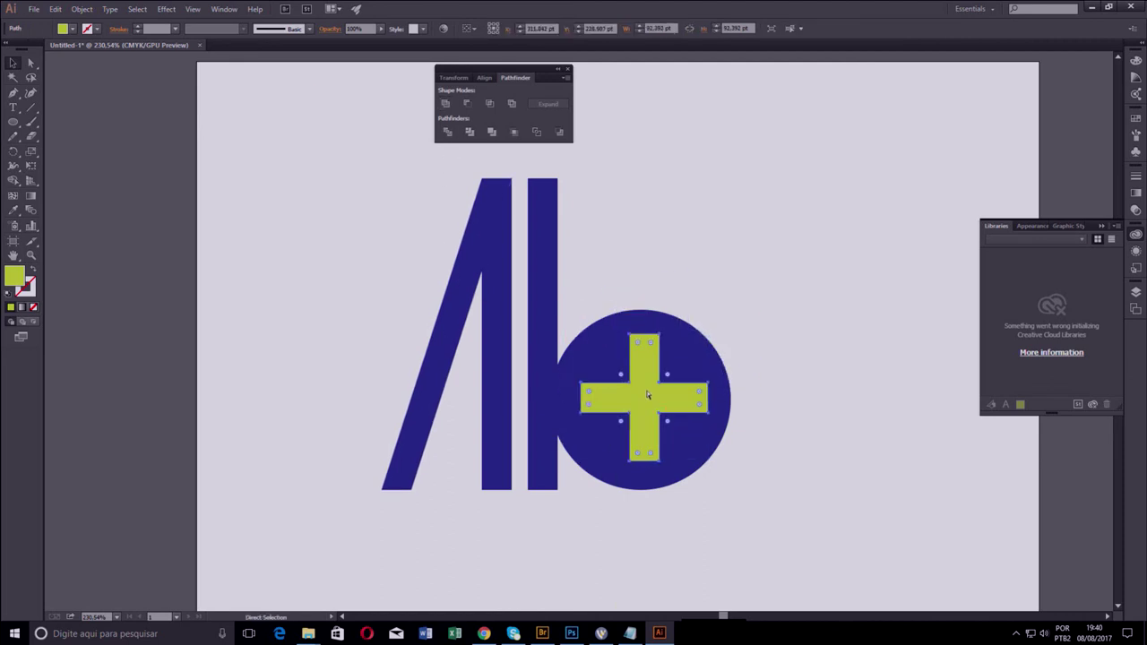
Fill the circle magenta and the right vertical bar orange from the Fill swatches
{"action": "left_click", "coordinate": [564, 366]}
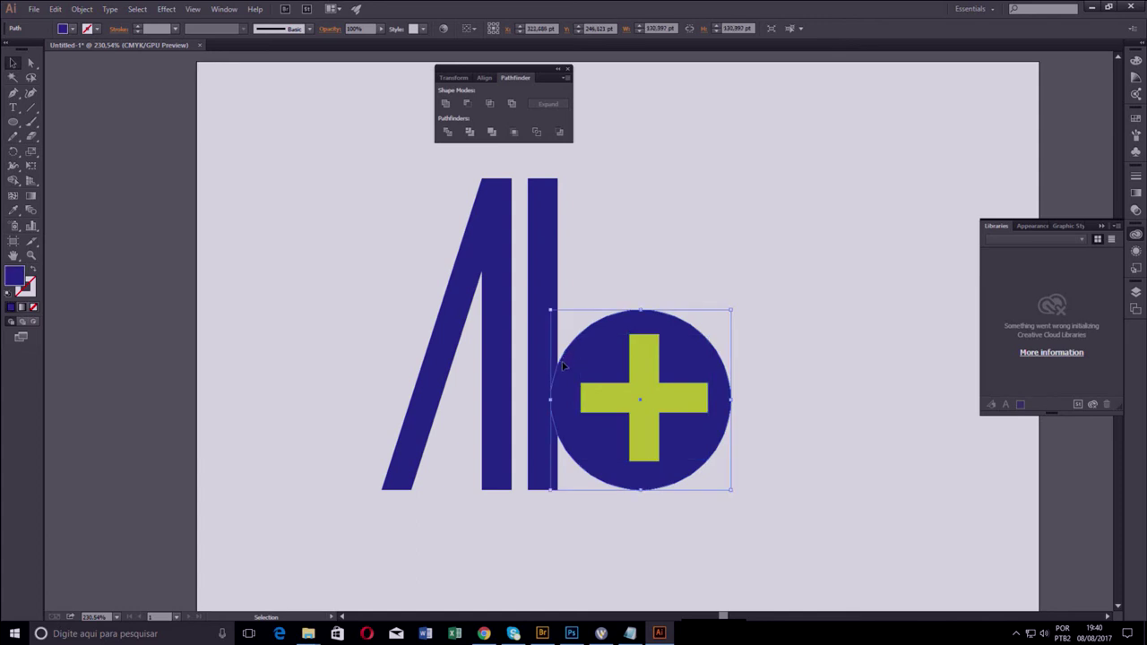
{"action": "left_click", "coordinate": [72, 30]}
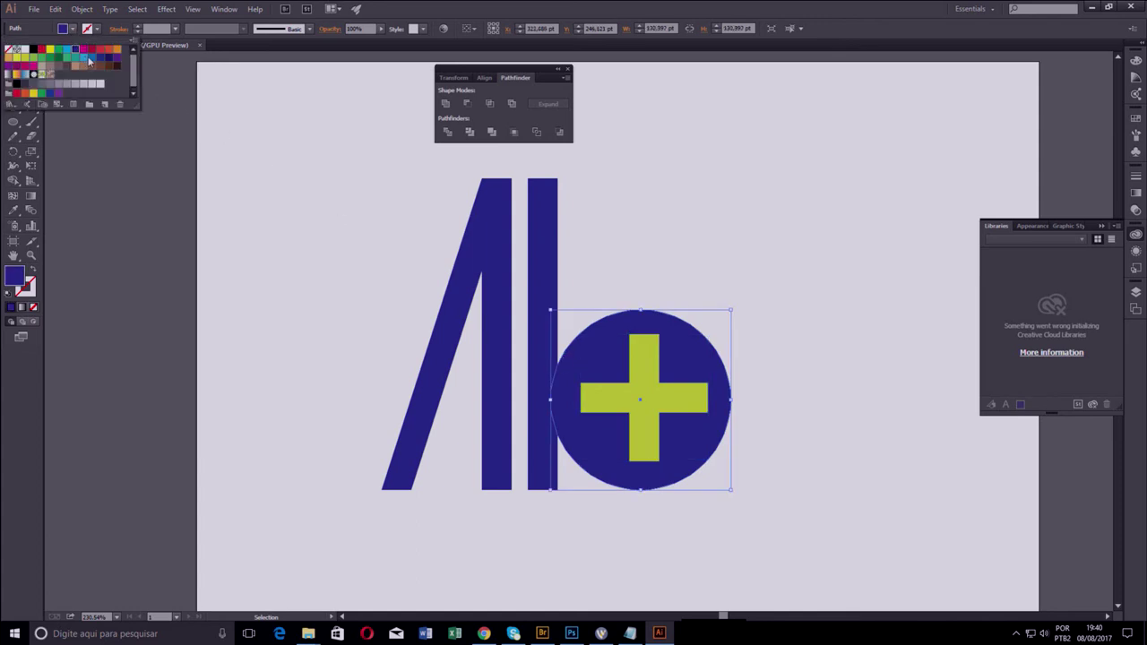
{"action": "left_click", "coordinate": [82, 50]}
{"action": "left_click", "coordinate": [556, 237]}
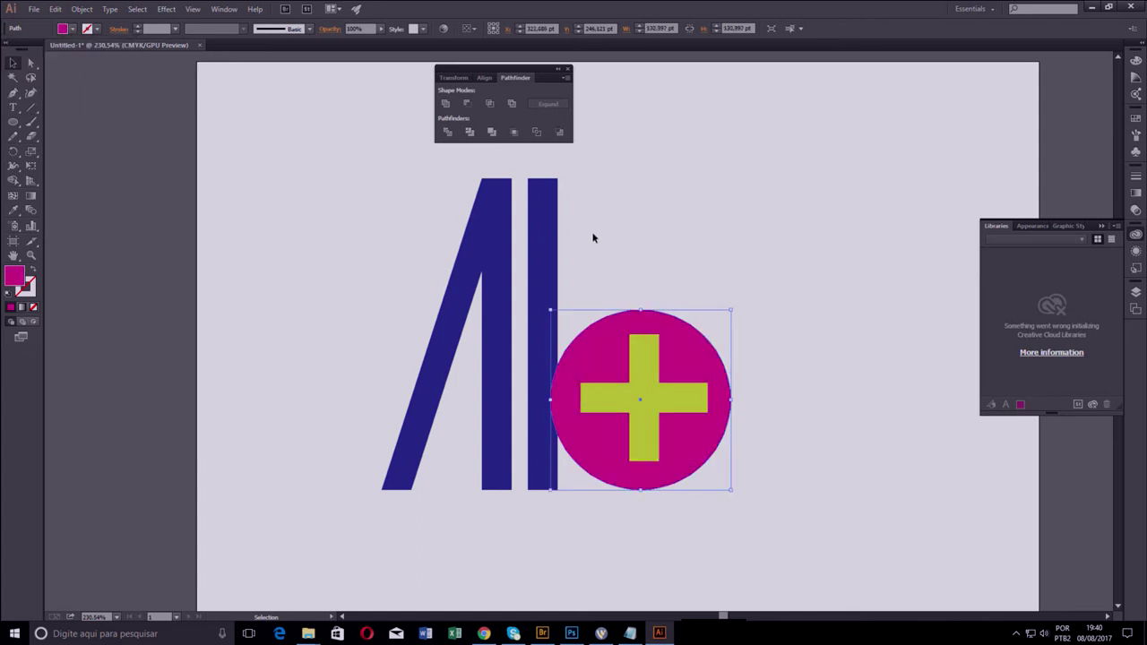
{"action": "left_click", "coordinate": [543, 247]}
{"action": "left_click", "coordinate": [70, 29]}
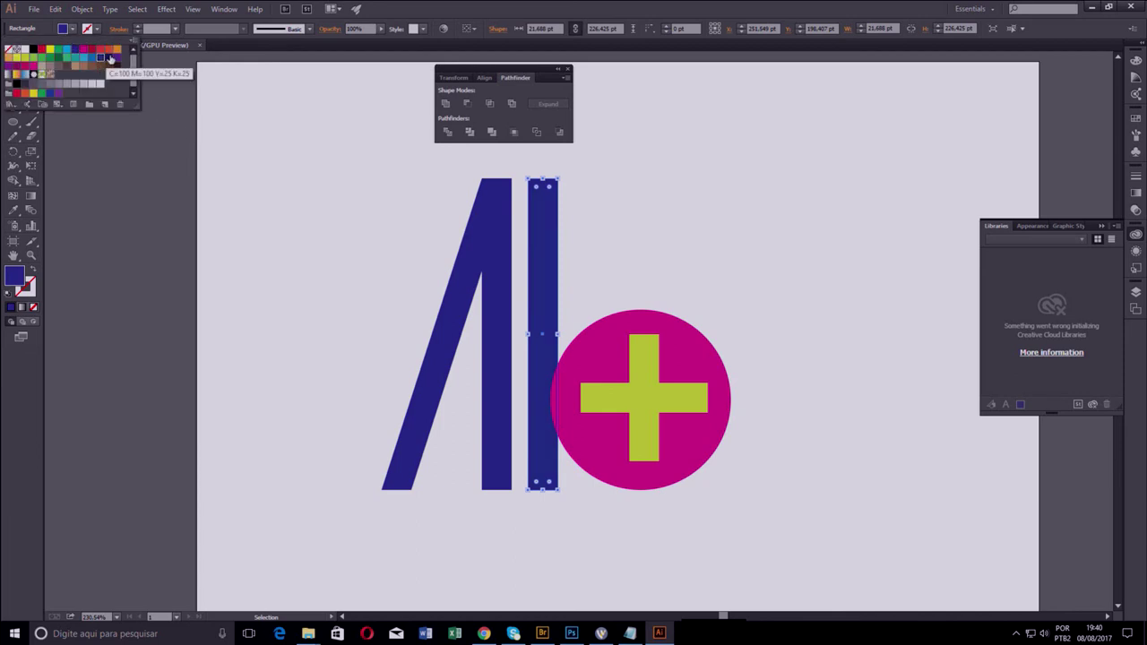
{"action": "left_click", "coordinate": [113, 52]}
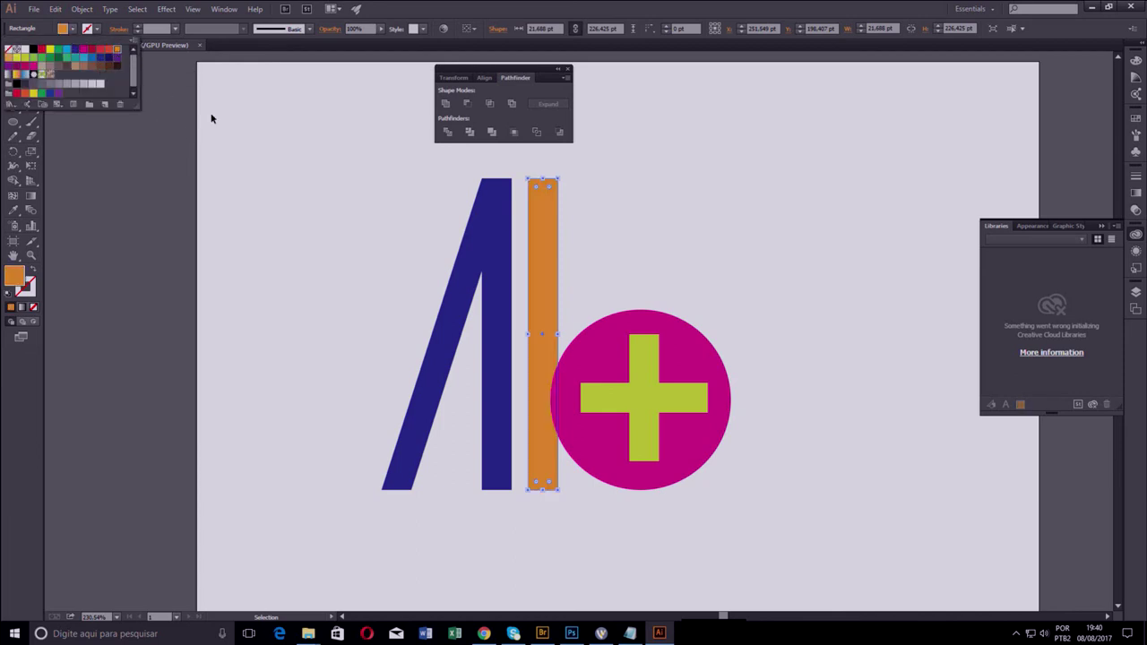
Select the green cross together with the magenta circle
{"action": "left_click", "coordinate": [631, 377]}
{"action": "left_click", "coordinate": [617, 319]}
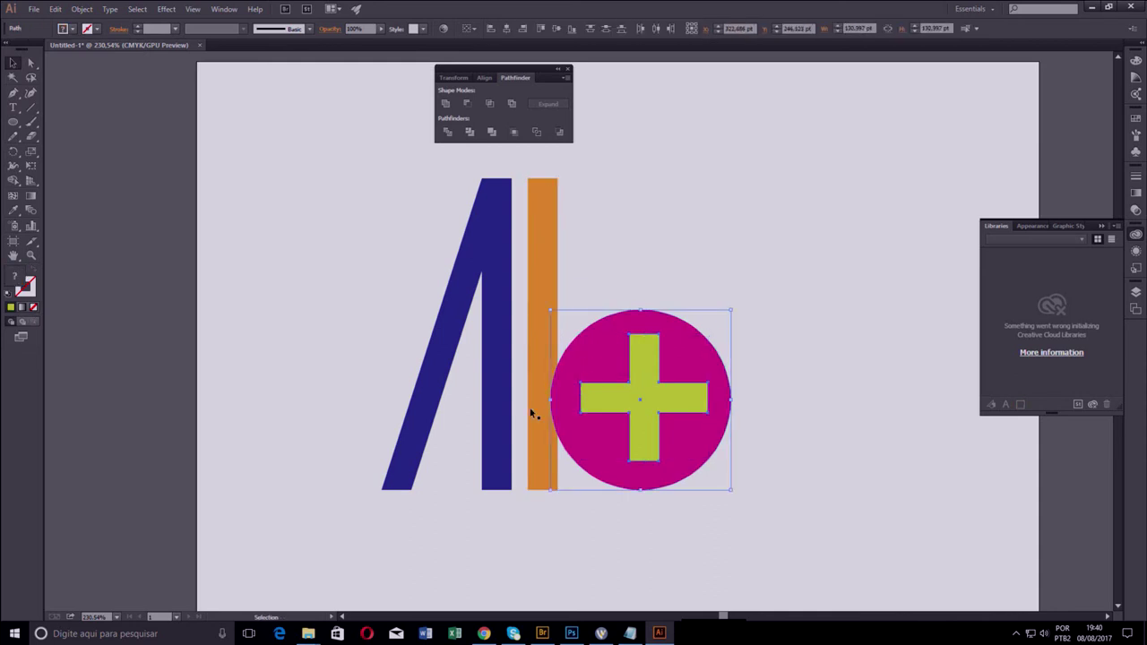
{"action": "key", "text": "ctrl+shift+a"}
{"action": "left_click", "coordinate": [649, 355]}
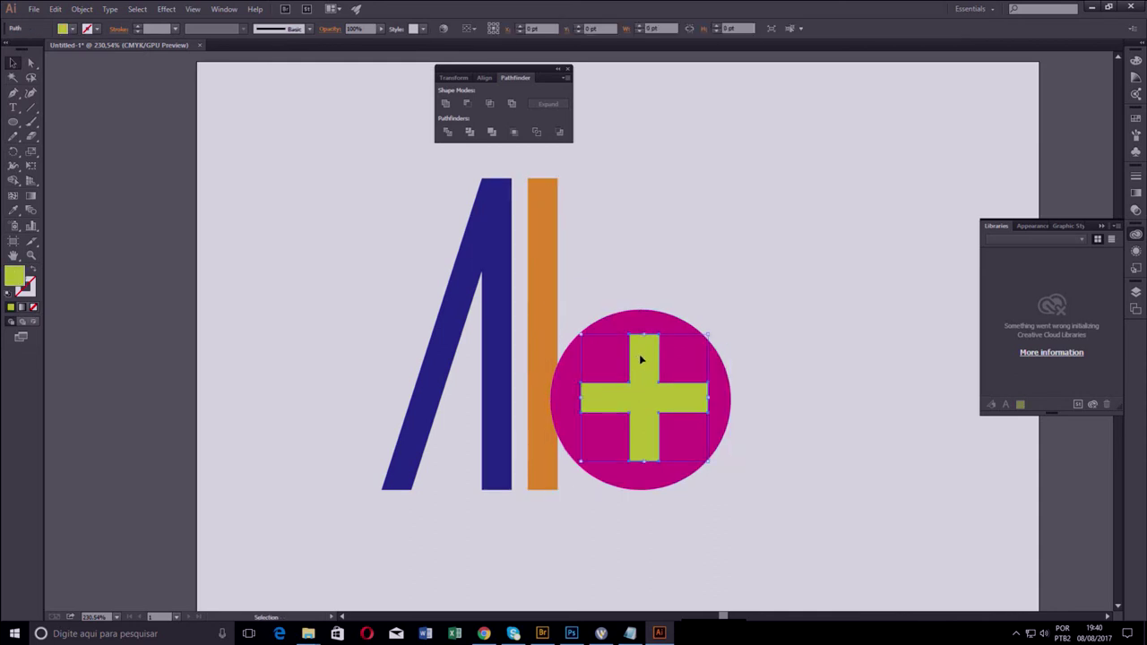
{"action": "left_click", "coordinate": [611, 325], "text": "shift"}
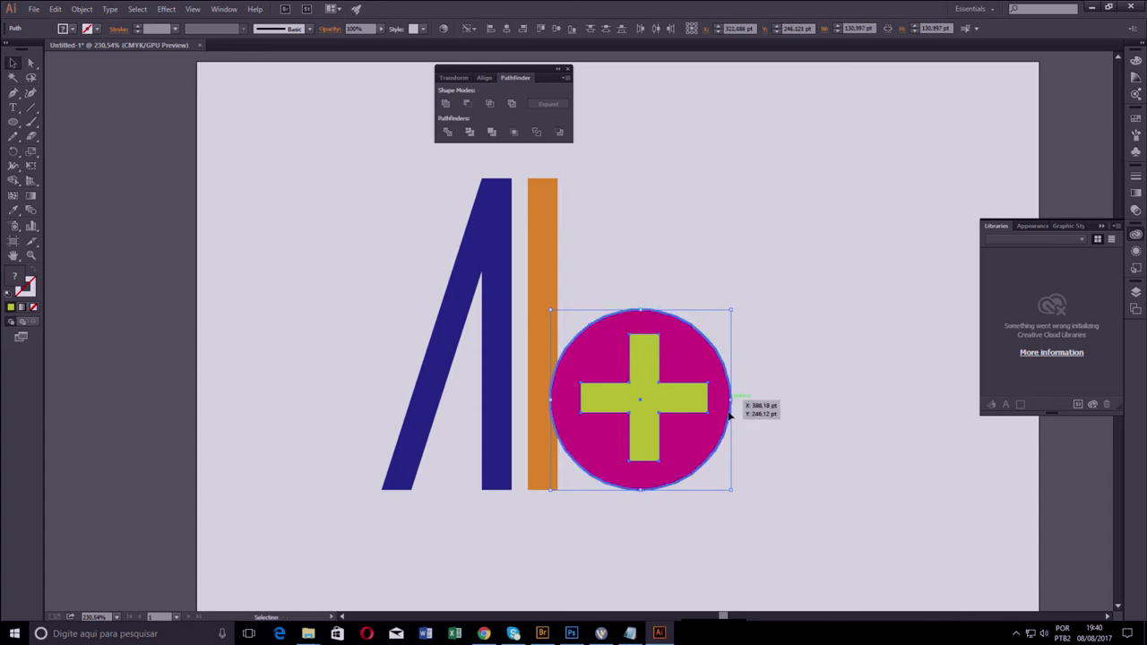
Align the cross to the circle's horizontal and vertical centres, then reselect both
{"action": "left_click", "coordinate": [506, 28]}
{"action": "left_click", "coordinate": [557, 31]}
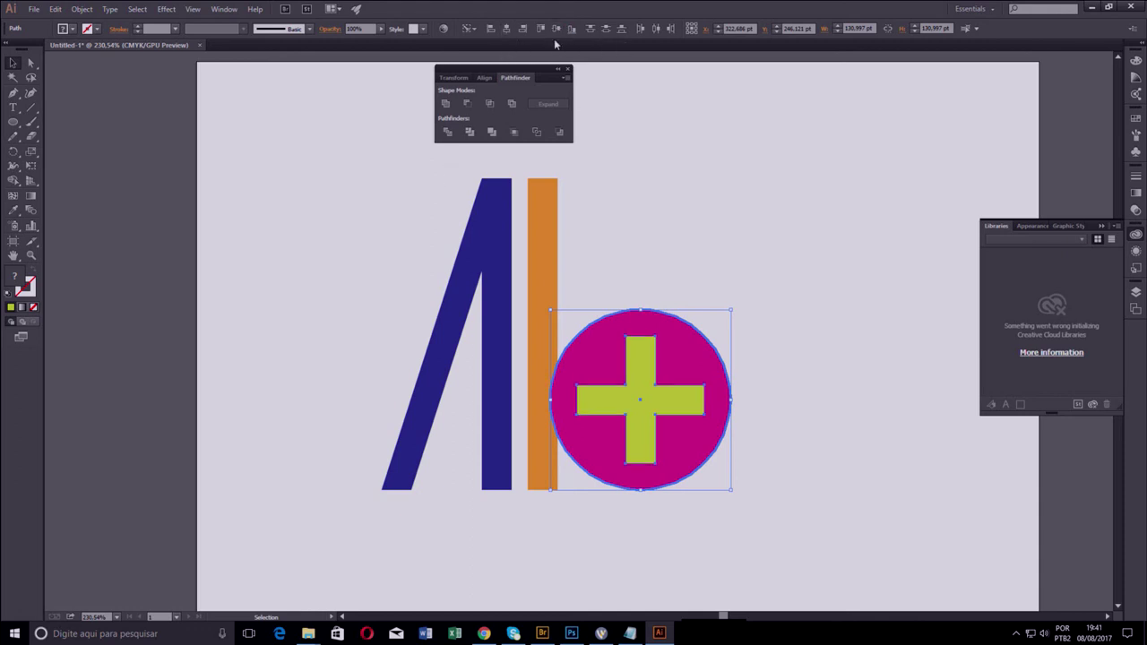
{"action": "left_click", "coordinate": [657, 279]}
{"action": "left_click_drag", "start_coordinate": [672, 388], "coordinate": [672, 390]}
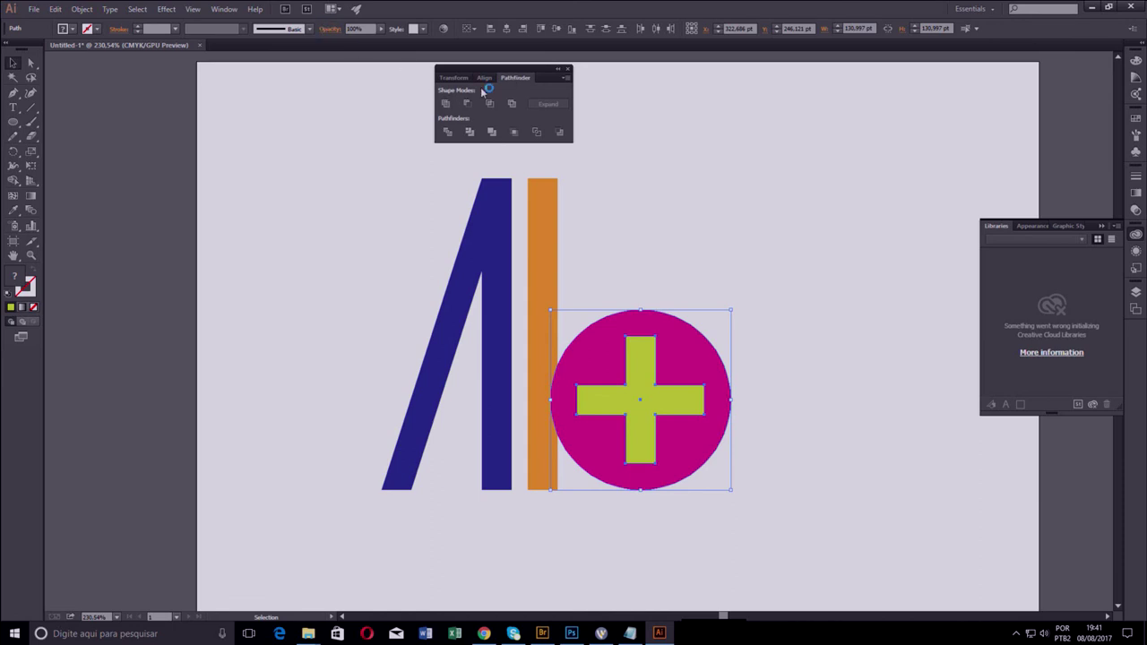
Punch the cross out of the circle with Pathfinder Minus Front
{"action": "left_click", "coordinate": [227, 11]}
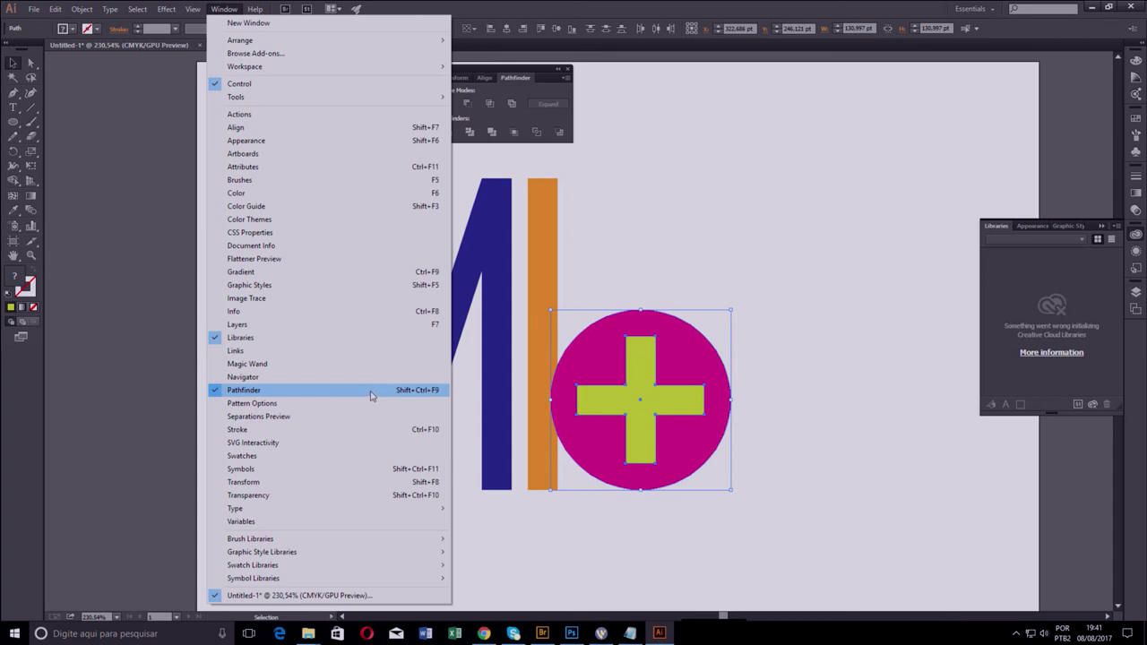
{"action": "left_click", "coordinate": [503, 72]}
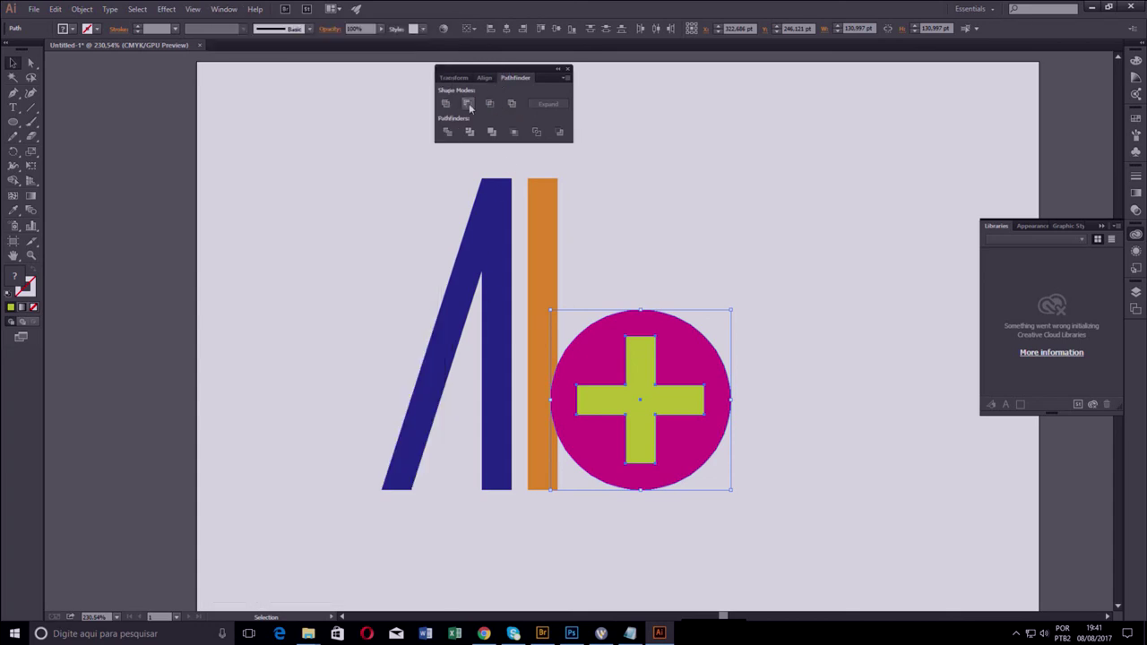
{"action": "left_click", "coordinate": [468, 105]}
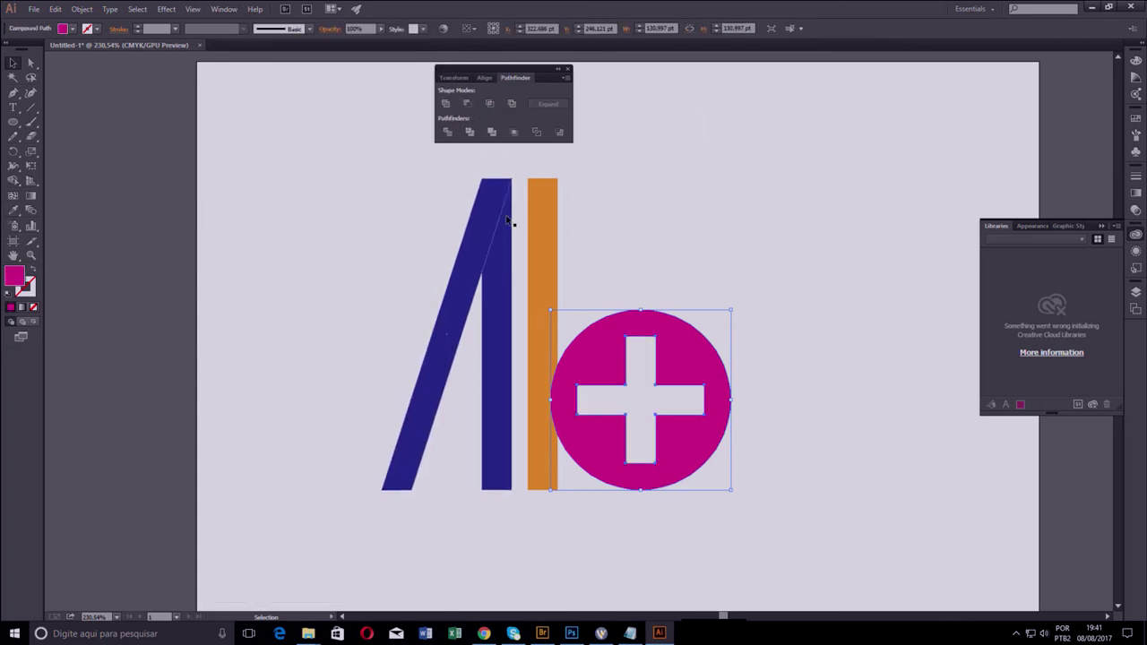
Rotate a copy of the orange bar 90°, shorten it to about 21.69 pt between the bars, then select everything
{"action": "left_click_drag", "start_coordinate": [554, 235], "coordinate": [743, 206]}
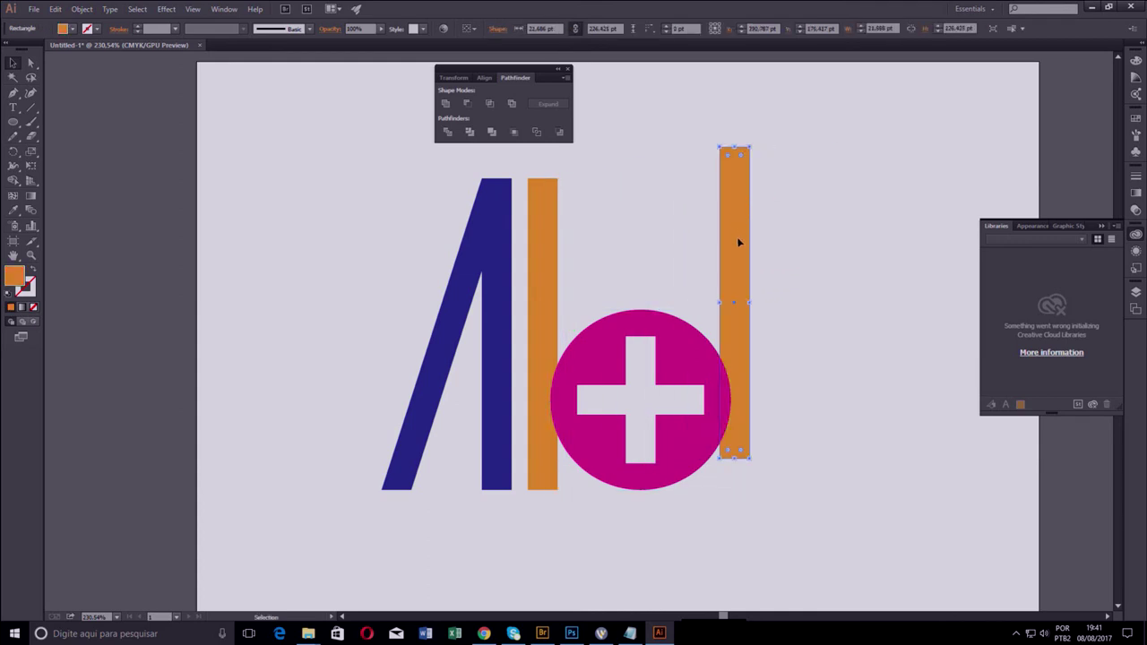
{"action": "key", "text": "r"}
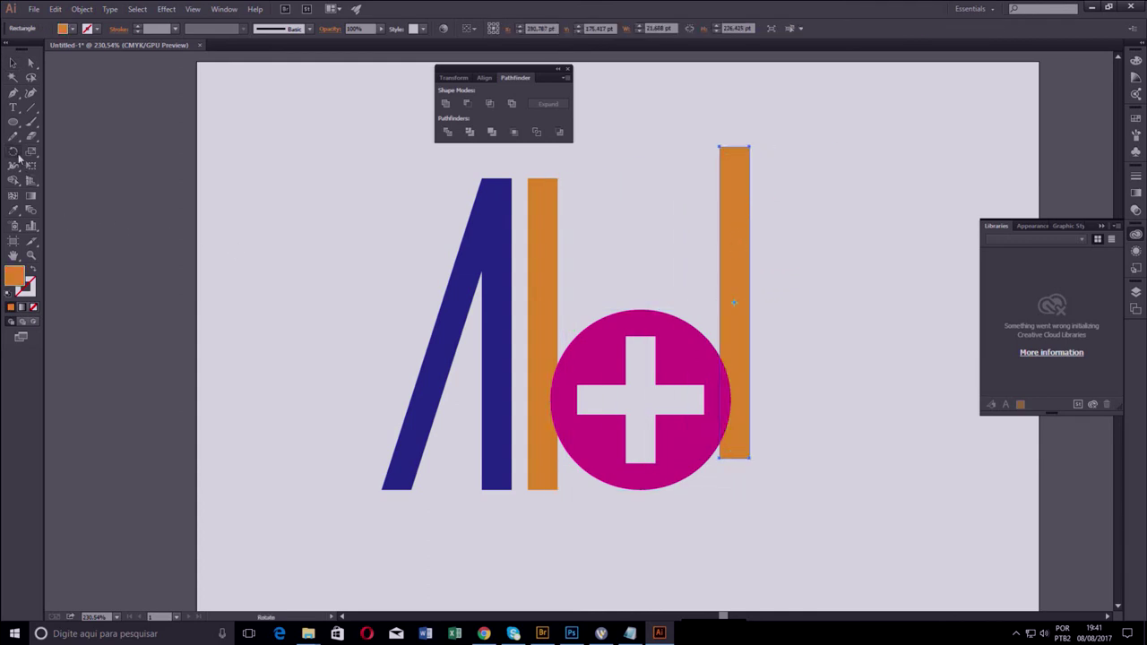
{"action": "left_click_drag", "start_coordinate": [810, 163], "coordinate": [885, 399]}
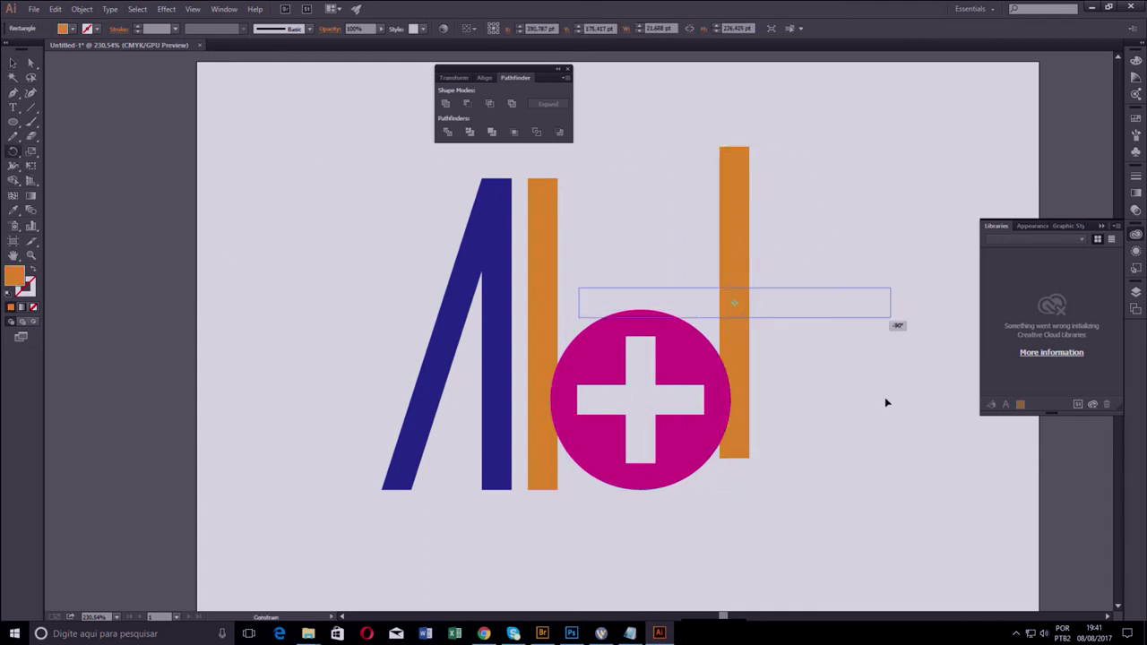
{"action": "key", "text": "v"}
{"action": "mouse_move", "coordinate": [893, 305]}
{"action": "left_mouse_down"}
{"action": "mouse_move", "coordinate": [633, 296]}
{"action": "mouse_move", "coordinate": [543, 422]}
{"action": "left_mouse_up"}
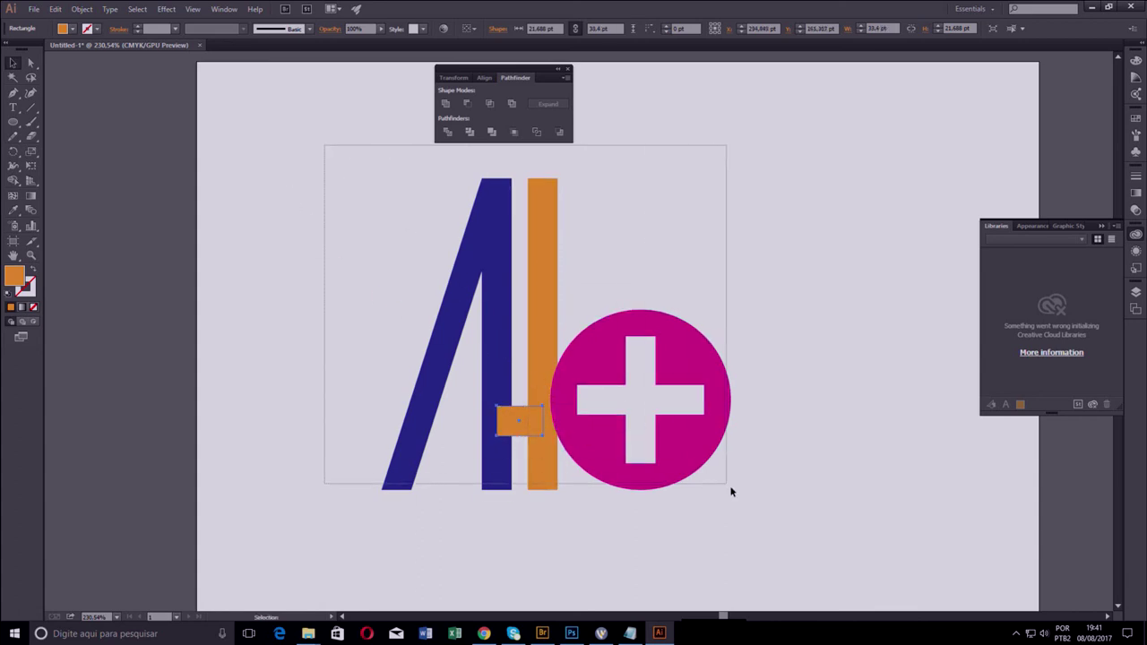
{"action": "left_click_drag", "start_coordinate": [350, 176], "coordinate": [743, 496]}
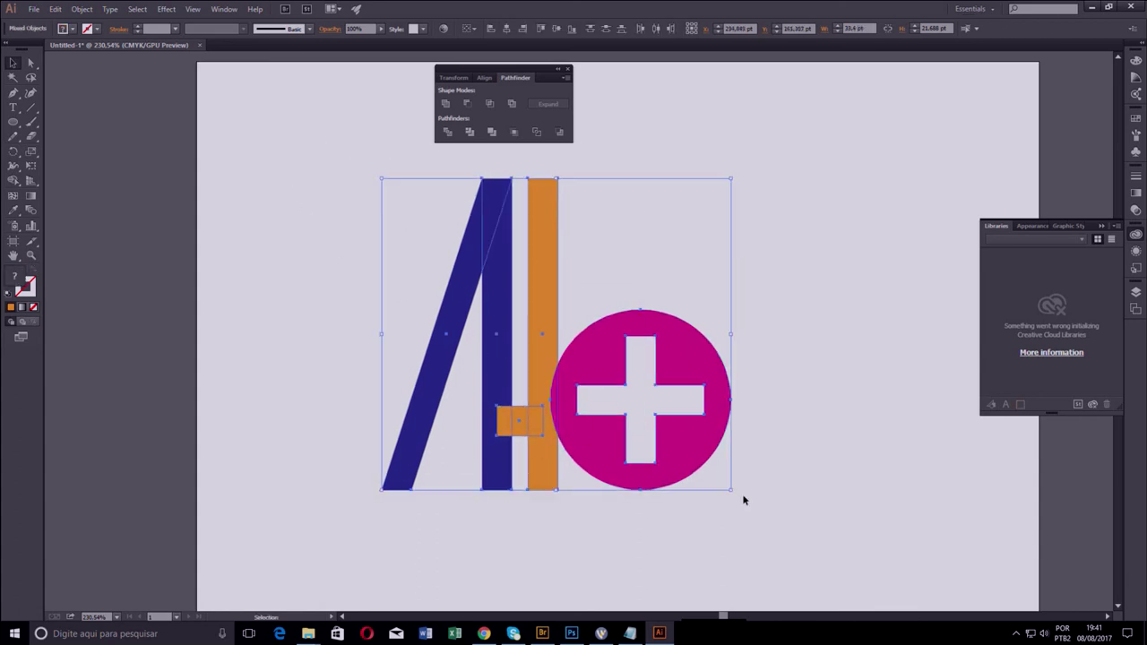
Unite all pieces with Pathfinder and fill the merged monogram with blue #0075EA
{"action": "left_click", "coordinate": [448, 104]}
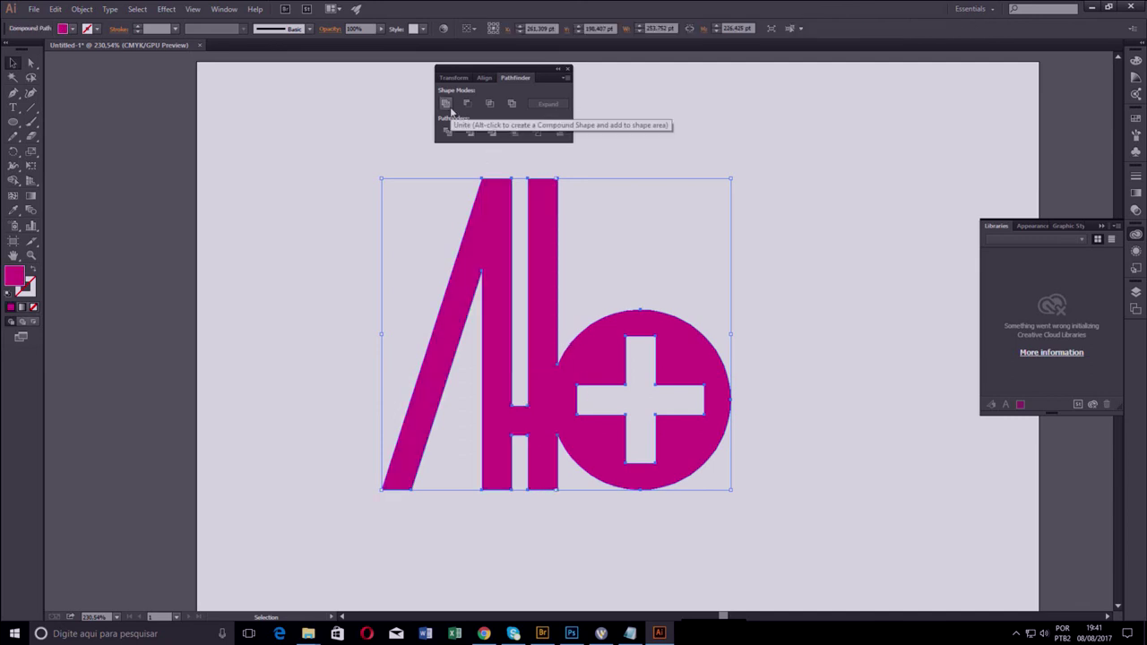
{"action": "double_click", "coordinate": [21, 275]}
{"action": "left_click", "coordinate": [587, 299]}
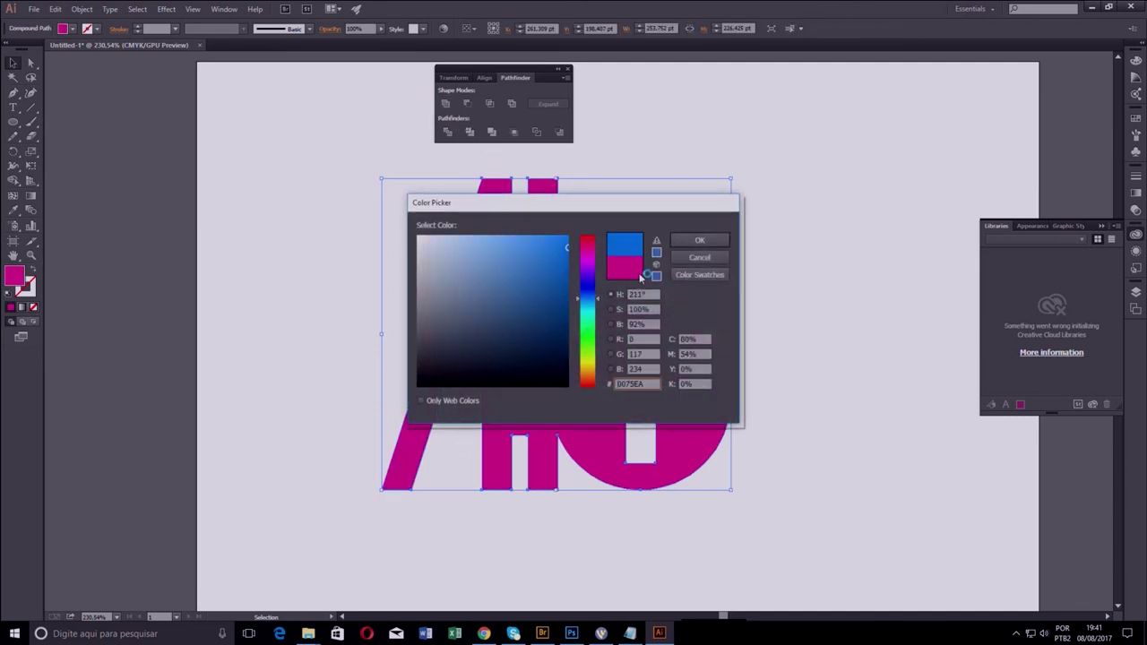
{"action": "left_click", "coordinate": [688, 240]}
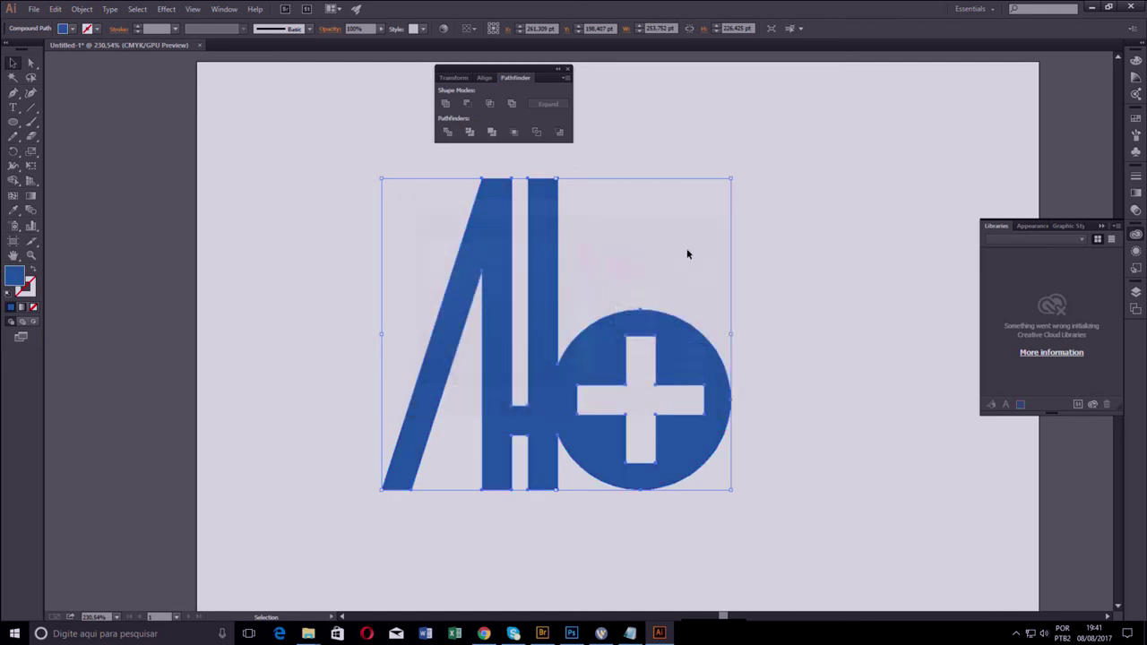
{"action": "left_click", "coordinate": [794, 307]}
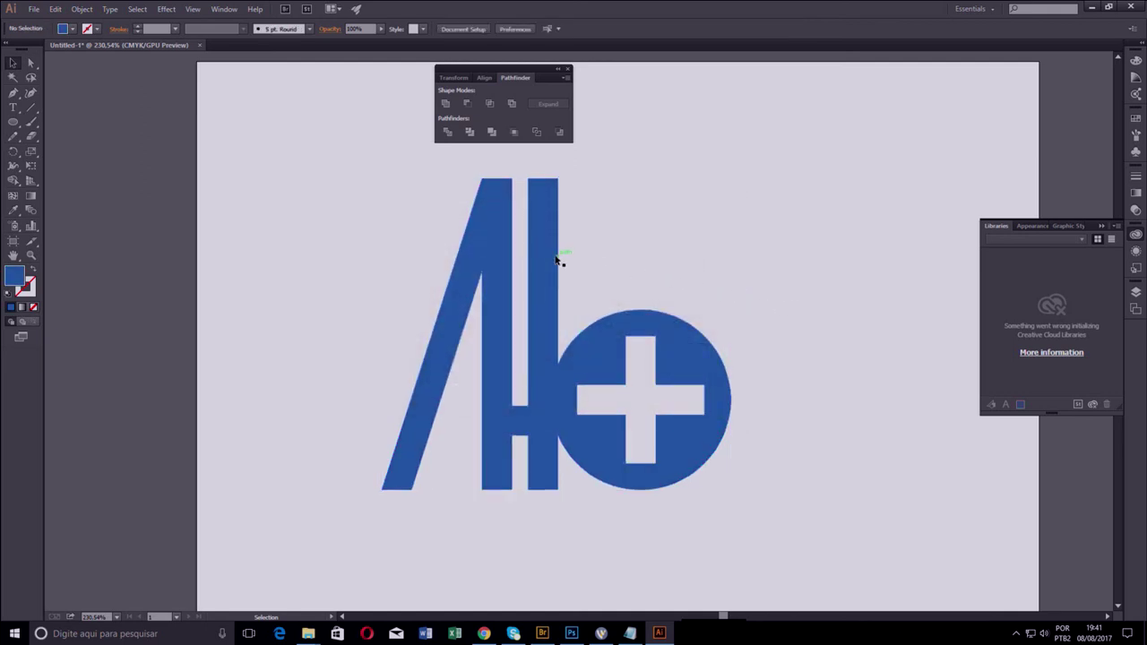